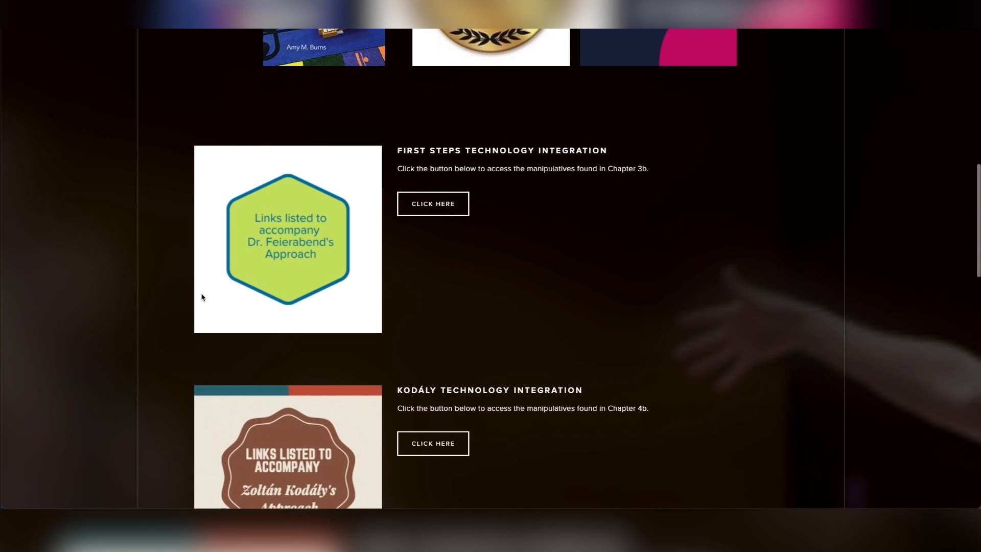
scroll(202, 297, "down", 6)
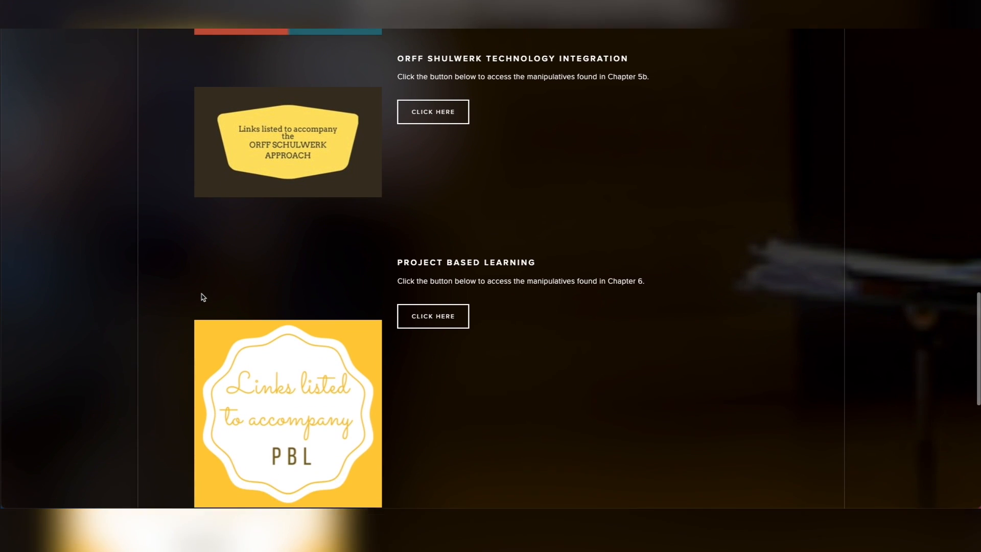
Look through the book's web page with its technology integration links for First Steps, Kodály, Orff Schulwerk and Project Based Learning.
scroll(203, 297, "up", 10)
scroll(202, 299, "up", 4)
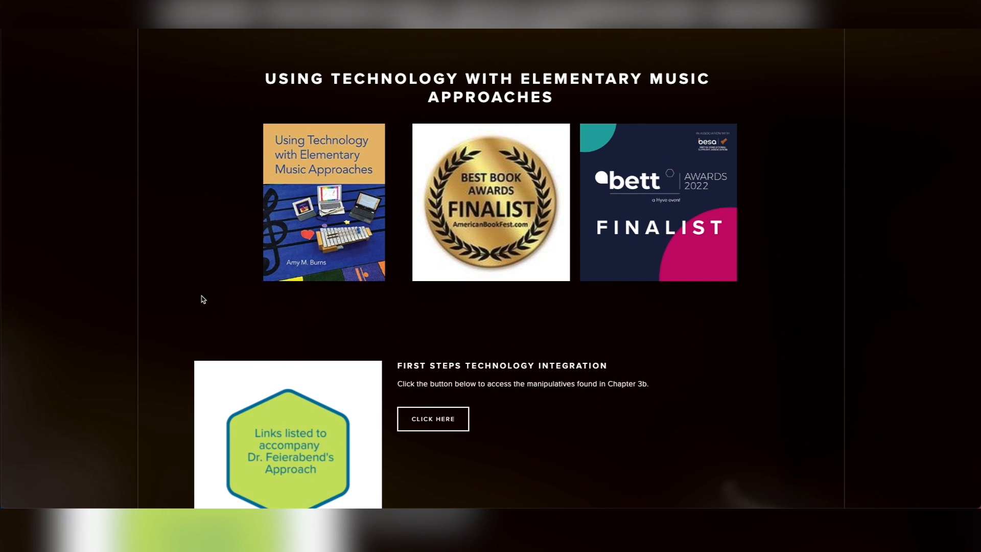
scroll(203, 299, "up", 1)
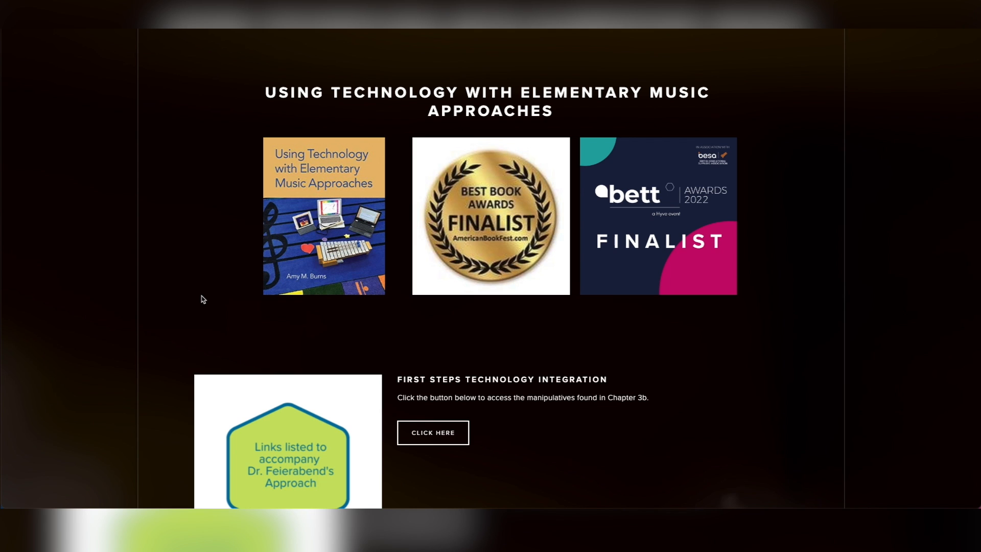
scroll(203, 299, "up", 1)
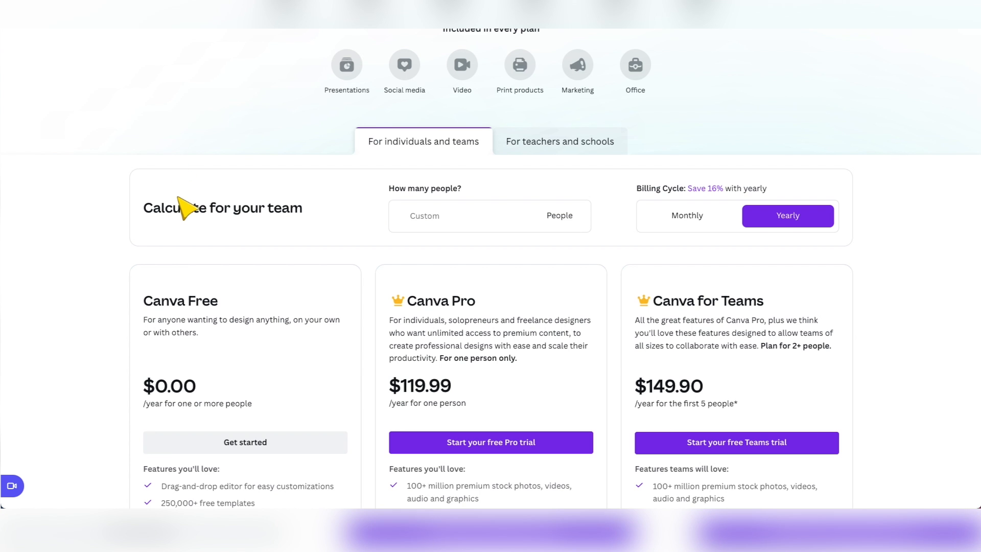
Review the Canva plans and pricing page, and browse the existing designs on the home page.
scroll(178, 197, "up", 3)
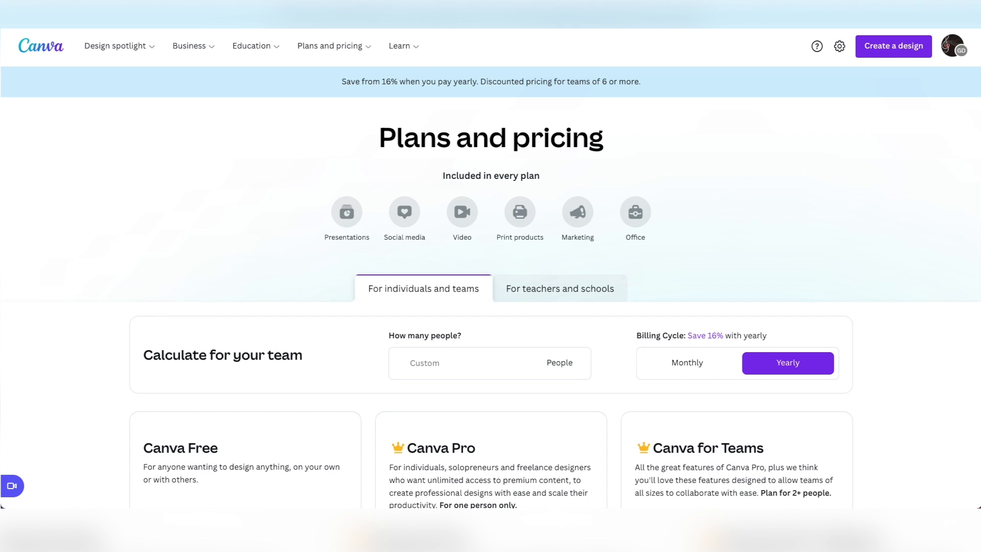
scroll(179, 334, "down", 4)
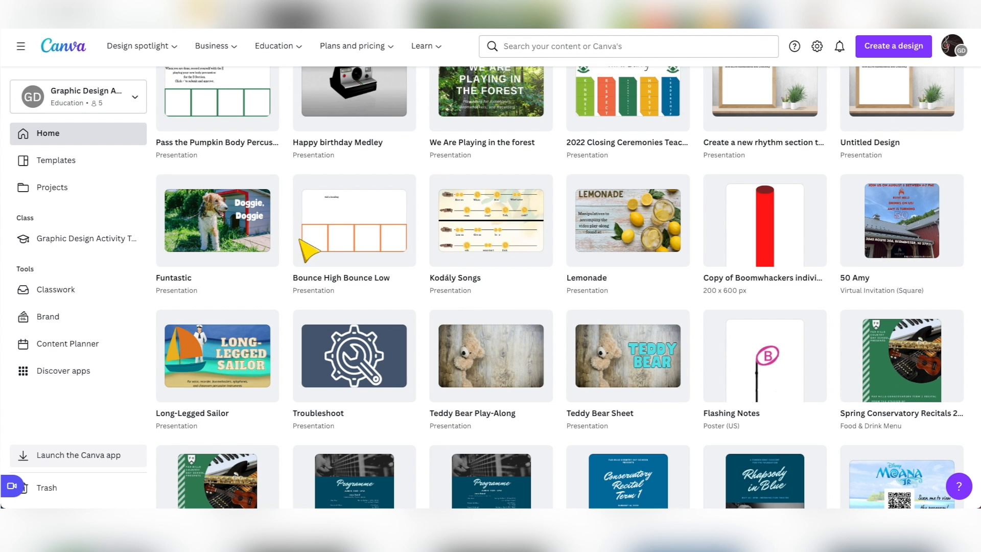
scroll(324, 291, "down", 3)
scroll(322, 284, "down", 3)
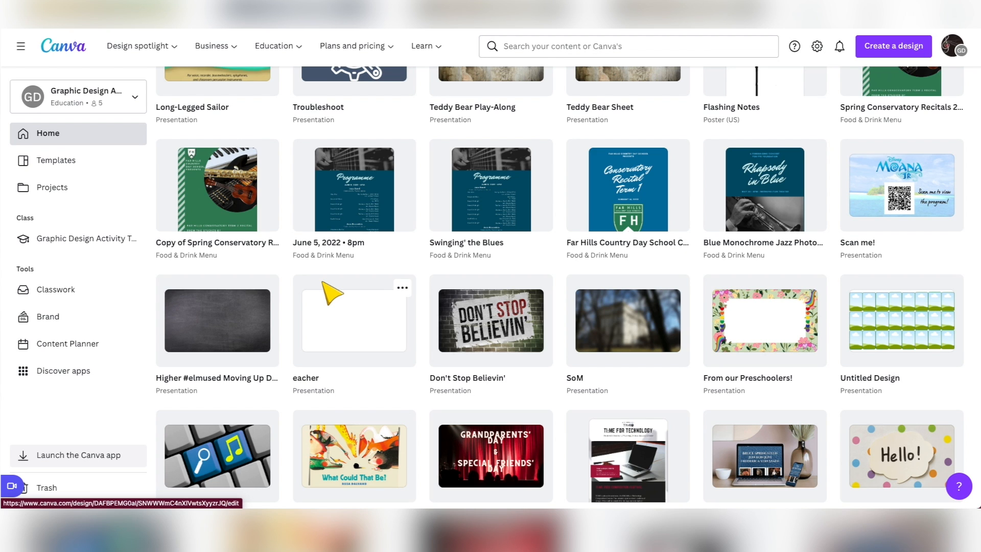
scroll(225, 272, "down", 1)
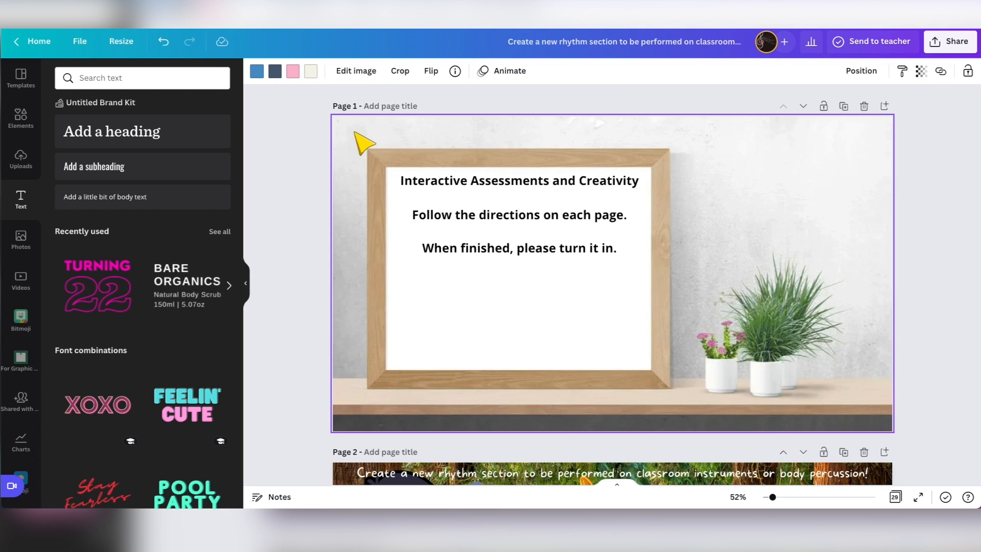
Place the Peter, Wolf and French Horn rhythm cards on the first three green boxes of page 2.
scroll(423, 243, "down", 2)
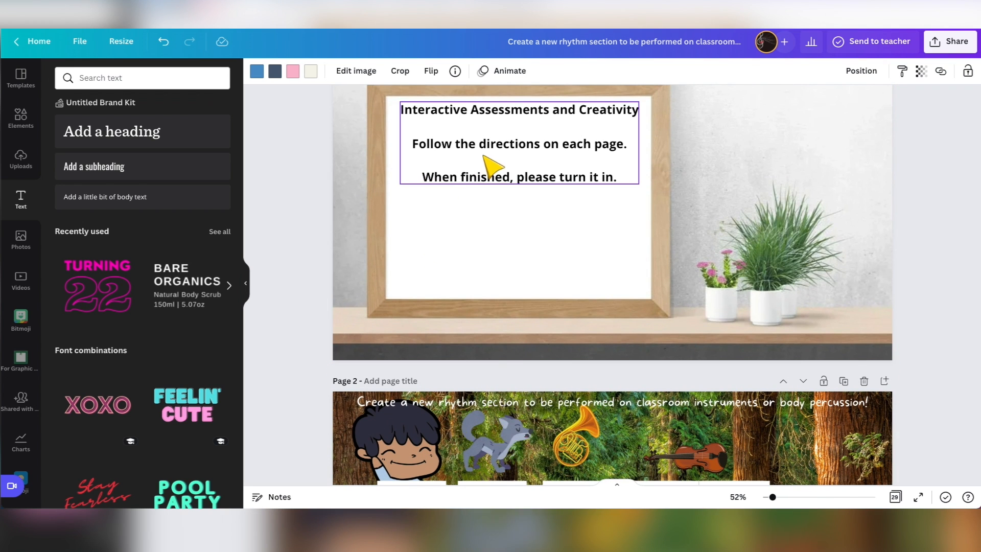
scroll(516, 240, "down", 5)
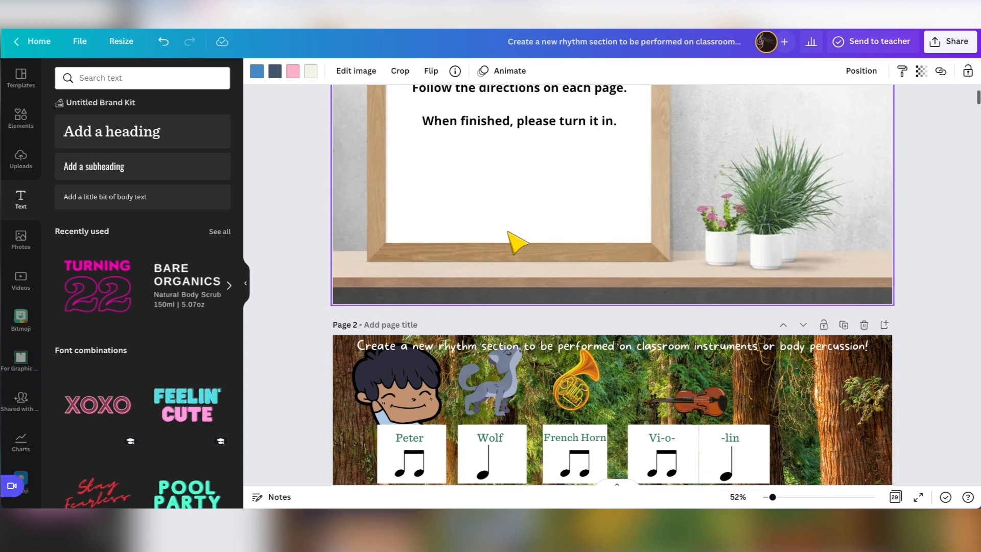
scroll(511, 240, "down", 2)
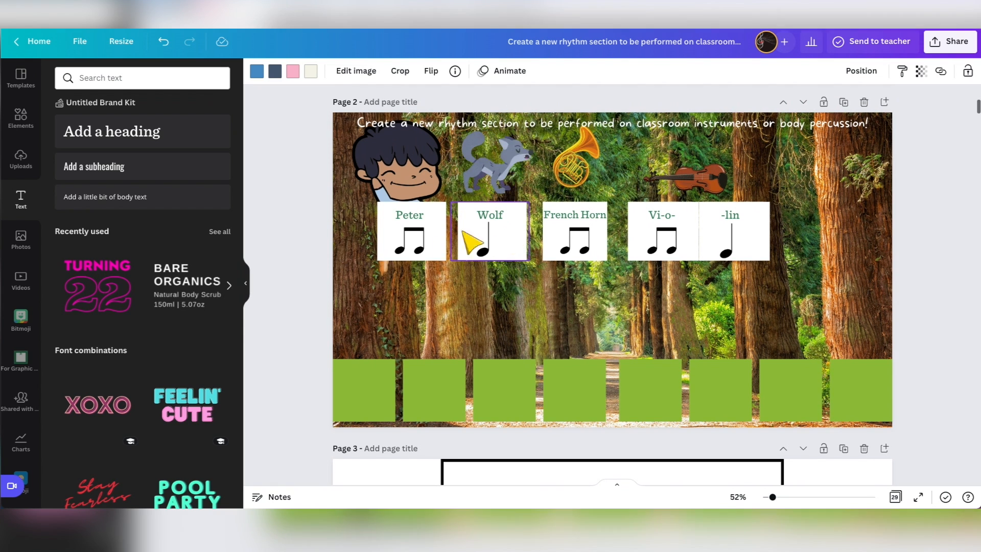
left_click(394, 315)
left_click_drag(391, 308, 366, 398)
left_click_drag(486, 241, 432, 398)
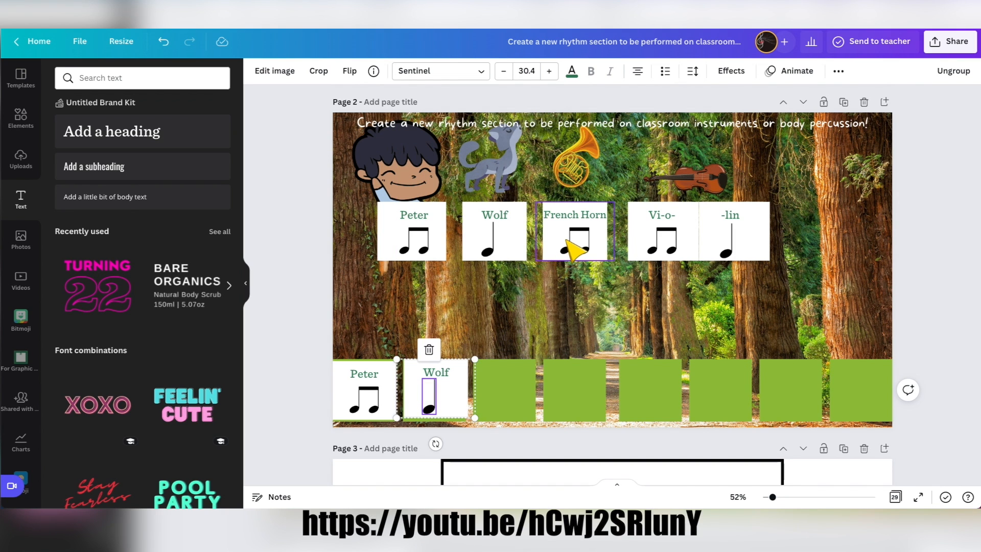
left_click_drag(570, 247, 500, 407)
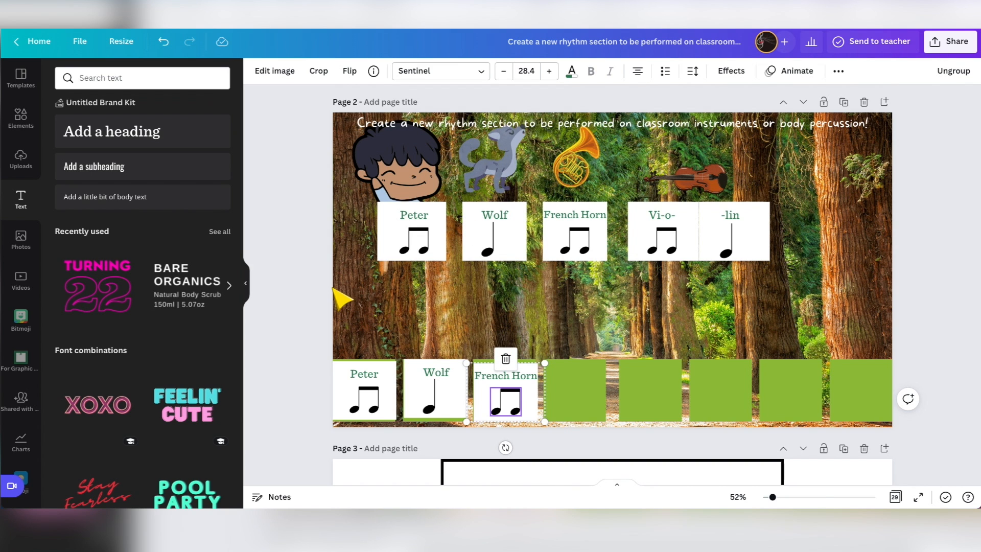
Show the uploads library and move the French Horn, Wolf and Peter cards back to their row under the pictures.
left_click(21, 160)
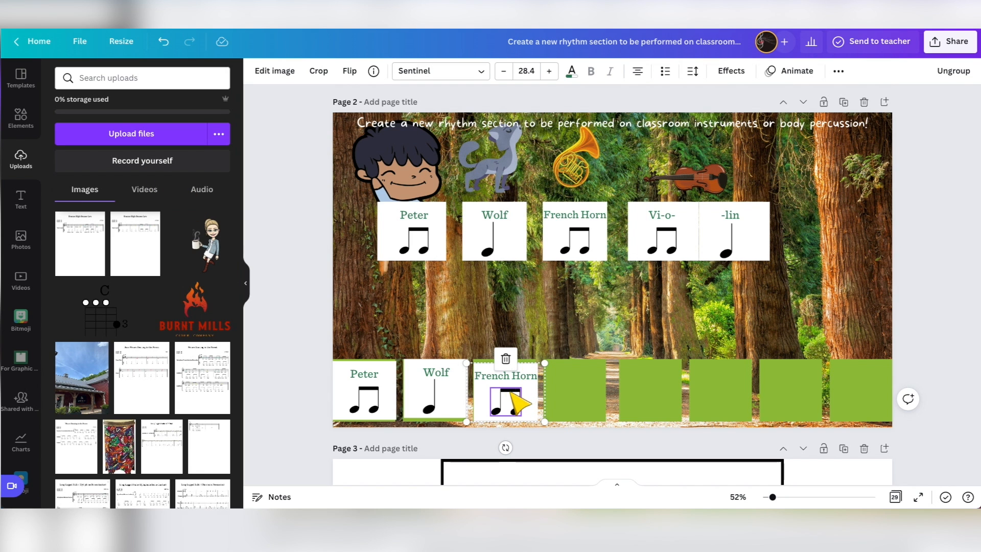
left_click_drag(510, 399, 539, 307)
left_click_drag(555, 274, 585, 236)
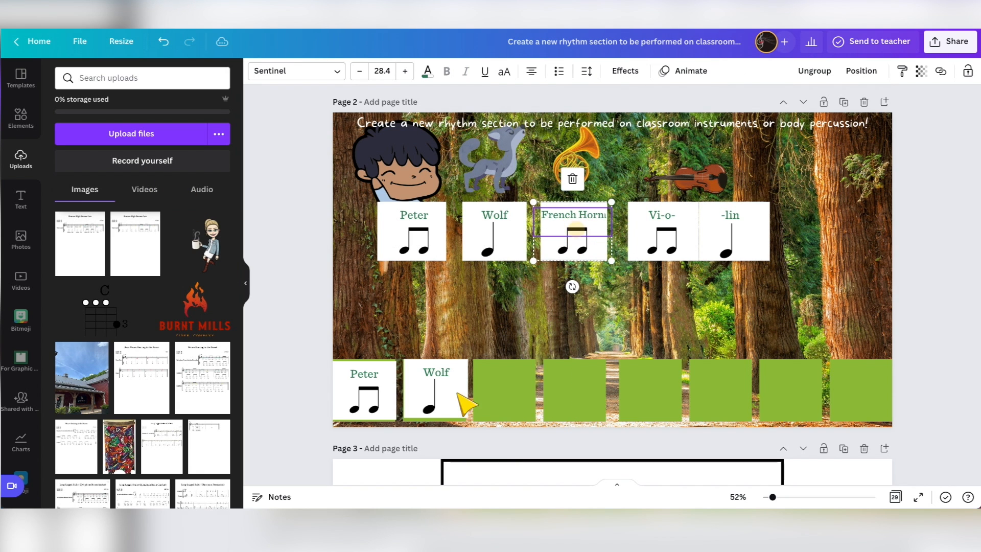
left_click_drag(445, 401, 496, 232)
left_click_drag(385, 402, 424, 249)
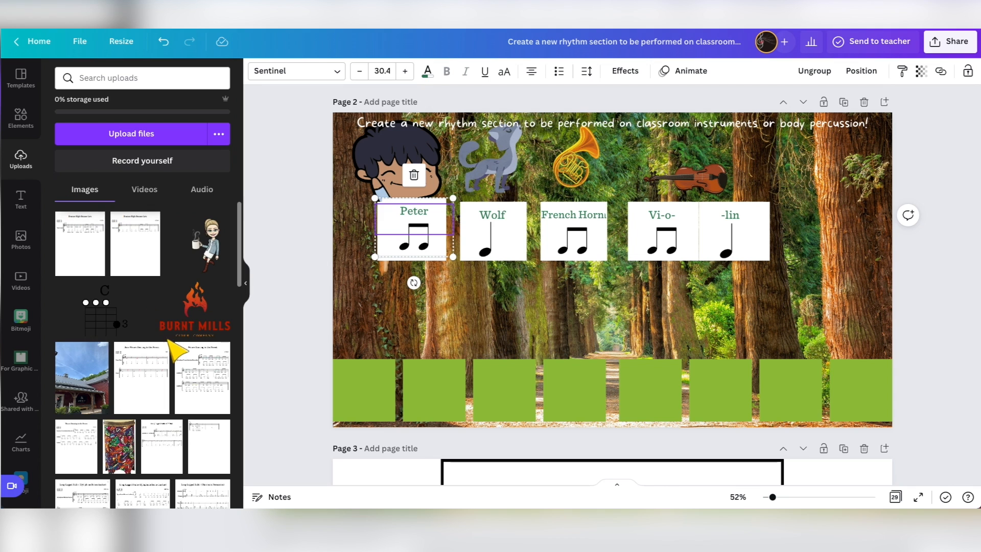
Browse the uploaded hand sign, note and rhythm images, and open the stock photo library.
scroll(171, 351, "down", 10)
scroll(170, 352, "down", 10)
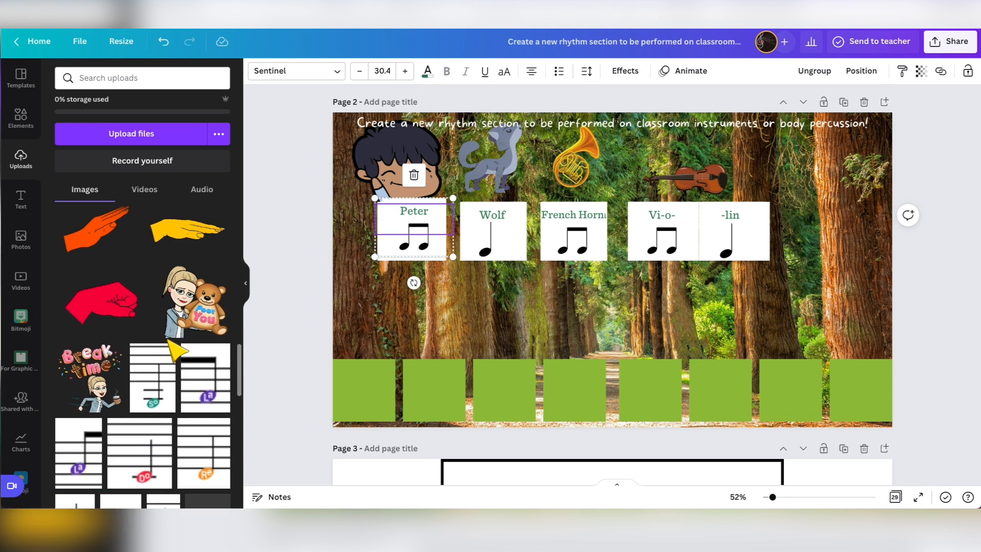
scroll(170, 352, "down", 2)
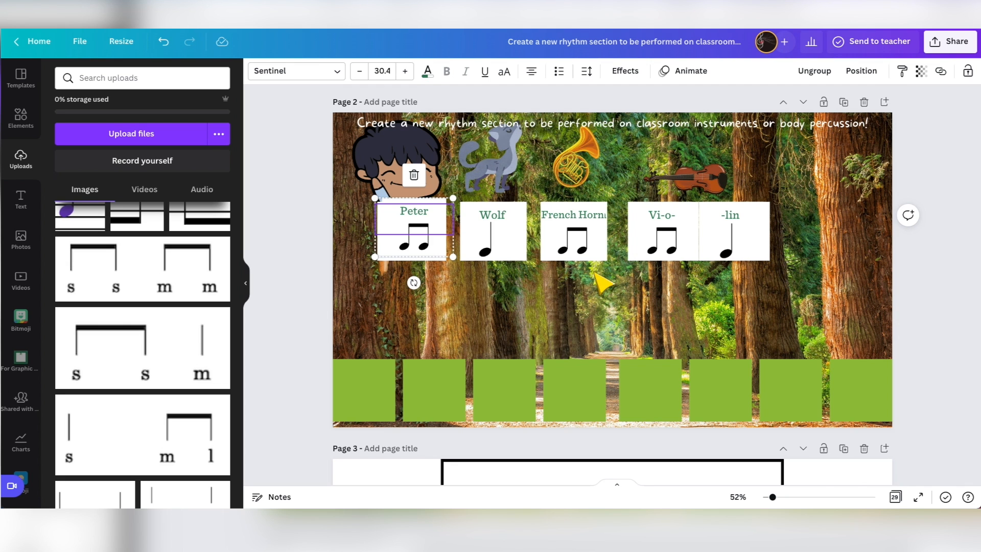
scroll(205, 292, "up", 5)
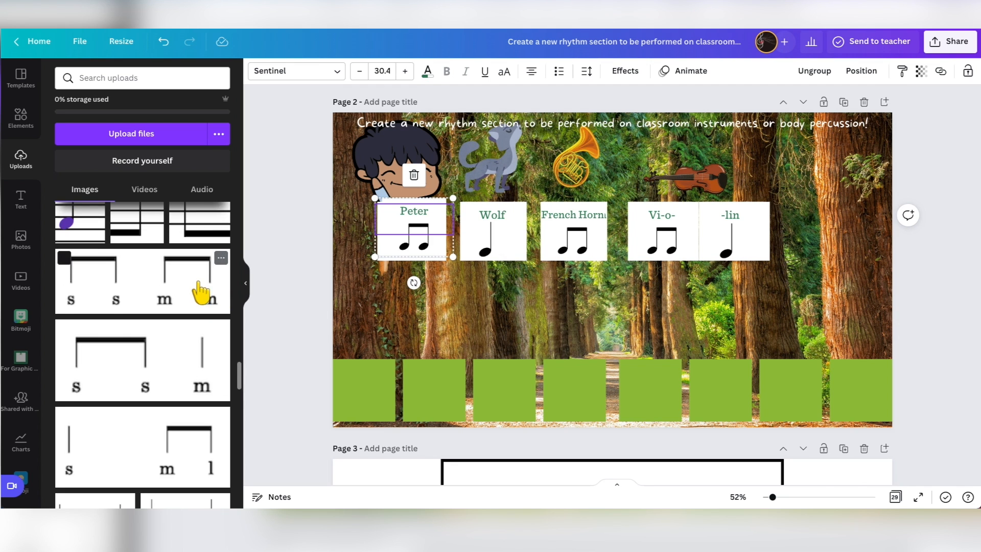
scroll(205, 294, "up", 10)
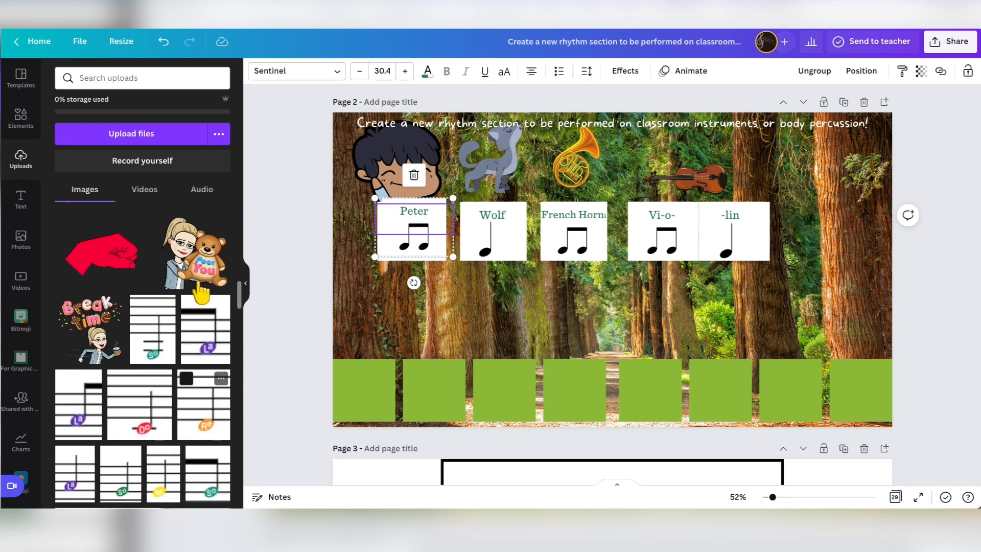
scroll(201, 292, "up", 2)
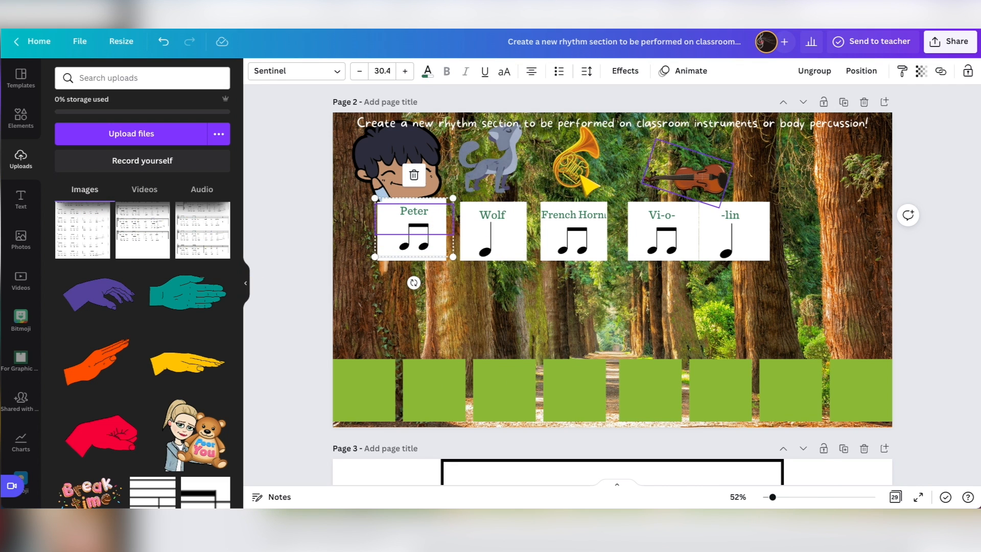
left_click(20, 118)
left_click(21, 239)
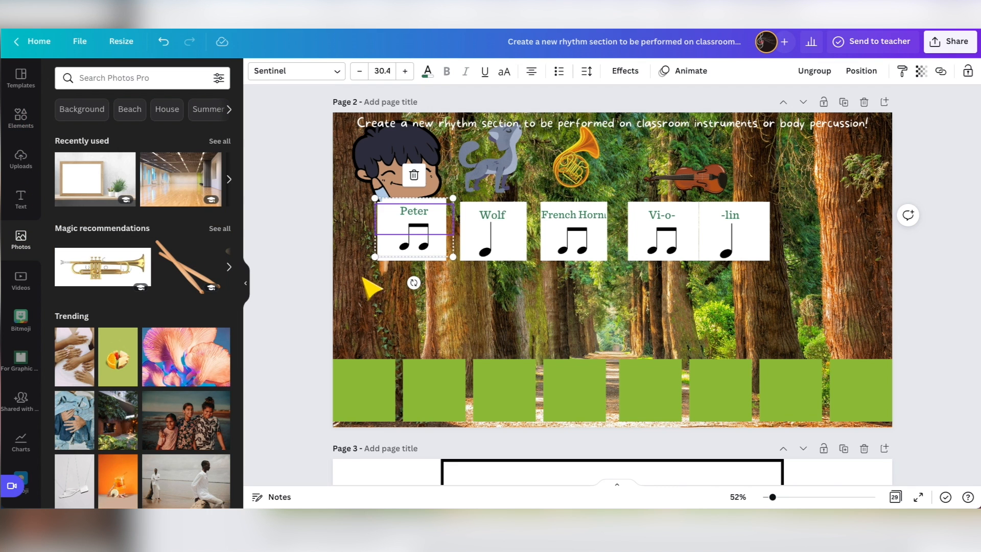
Examine the full-size rhythm card pages following the forest activity, from Peter on page 3 to Vi-o-lin on page 6.
scroll(554, 368, "down", 1)
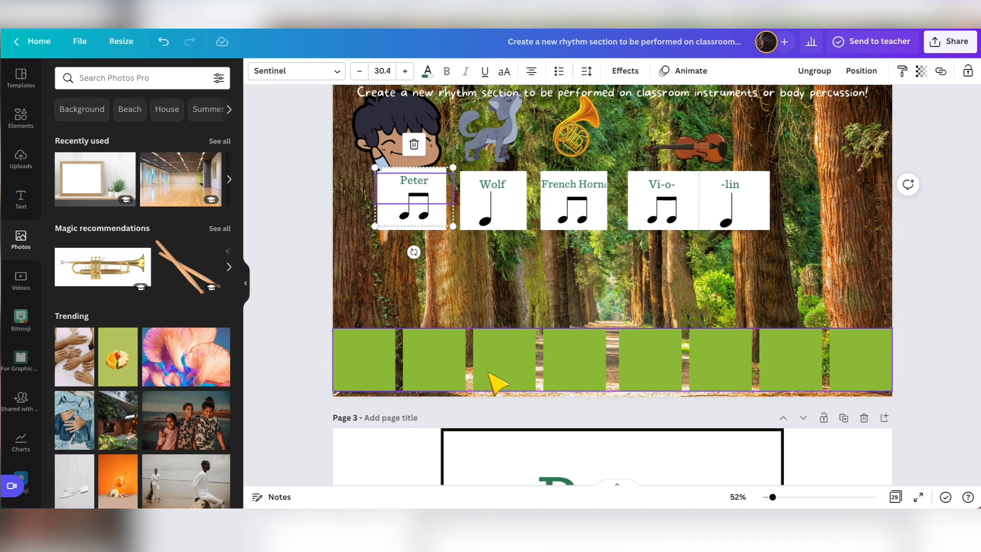
scroll(496, 383, "down", 1)
scroll(500, 383, "up", 2)
scroll(432, 368, "down", 2)
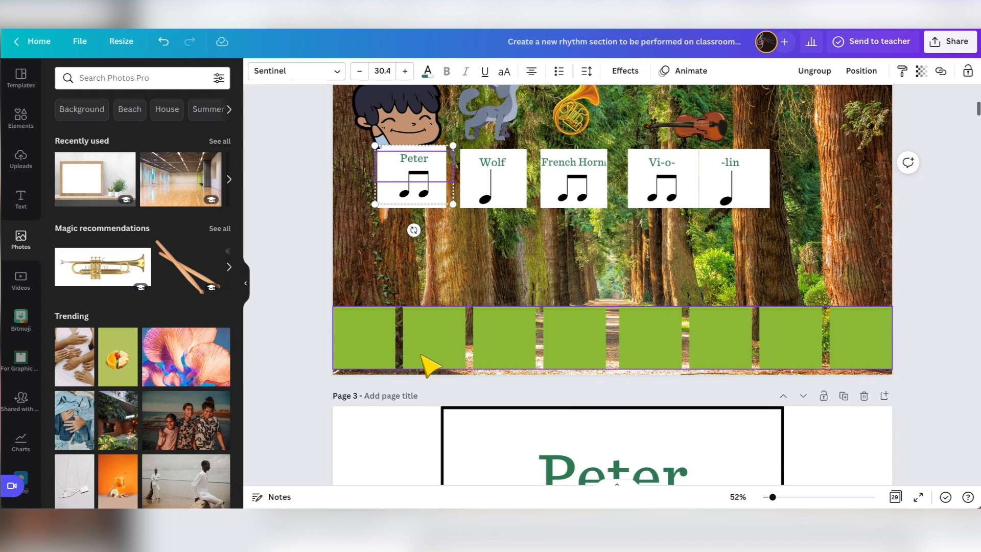
scroll(429, 365, "down", 6)
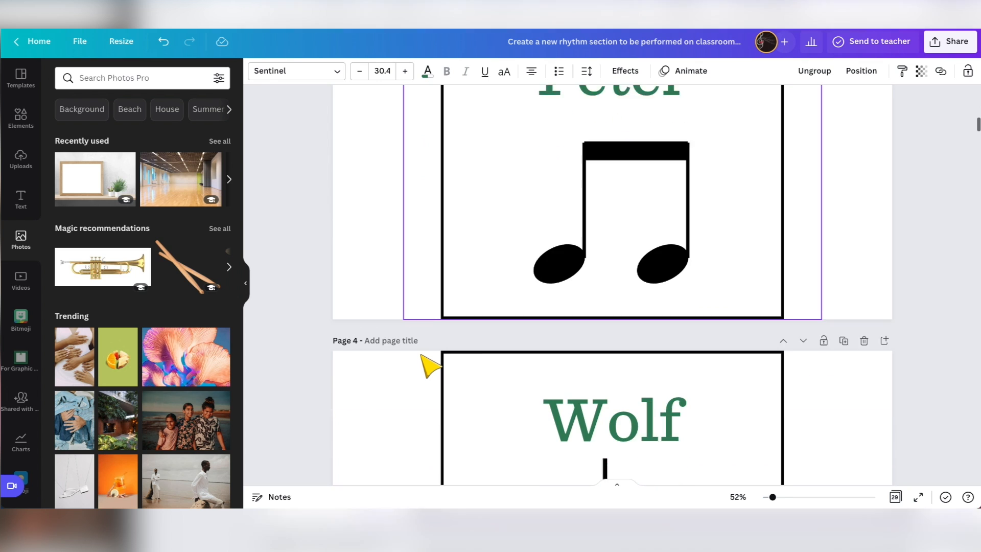
scroll(429, 364, "down", 15)
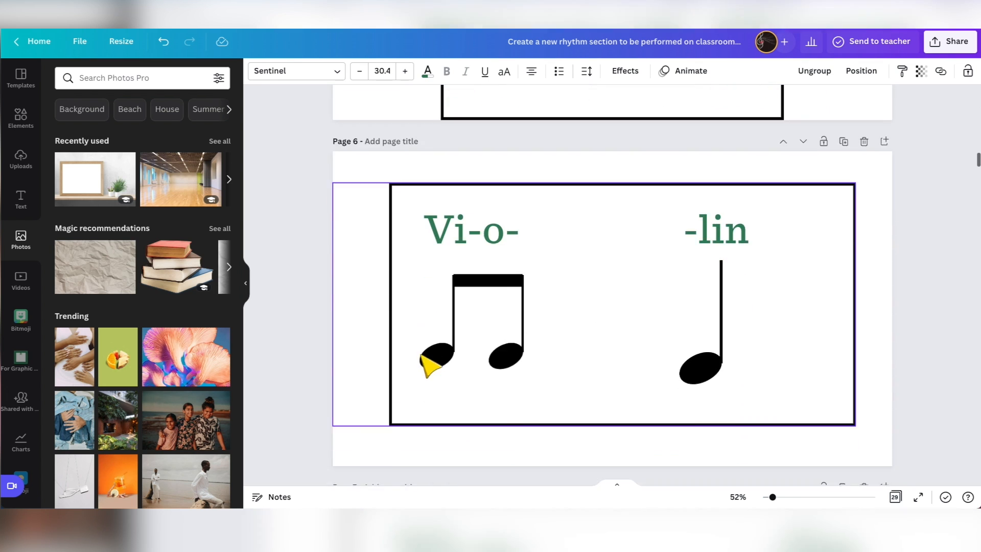
Examine the Doggie Doggie score on page 7, the dog bone melody activities and the pattern cards behind them.
scroll(429, 366, "down", 8)
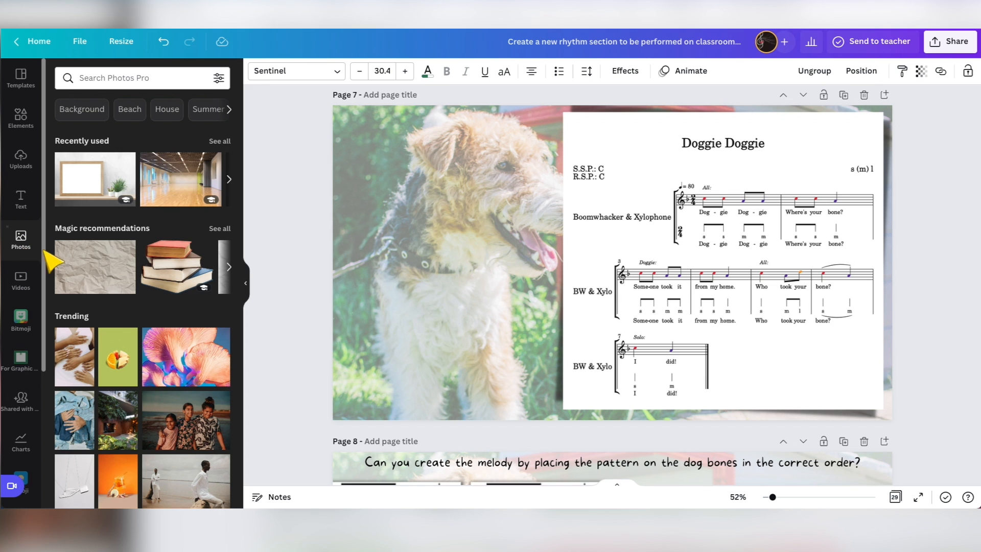
scroll(464, 307, "down", 5)
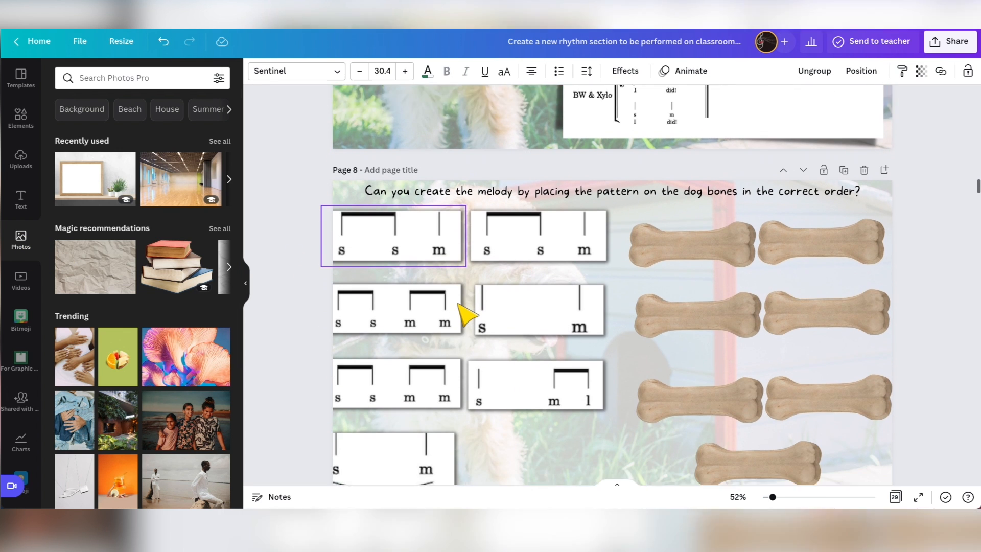
scroll(465, 312, "down", 1)
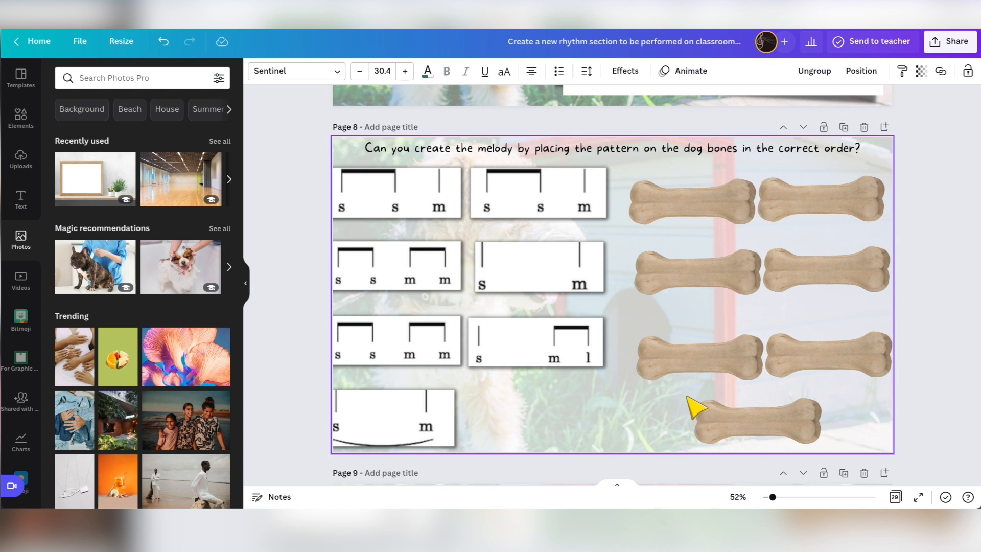
scroll(698, 394, "down", 5)
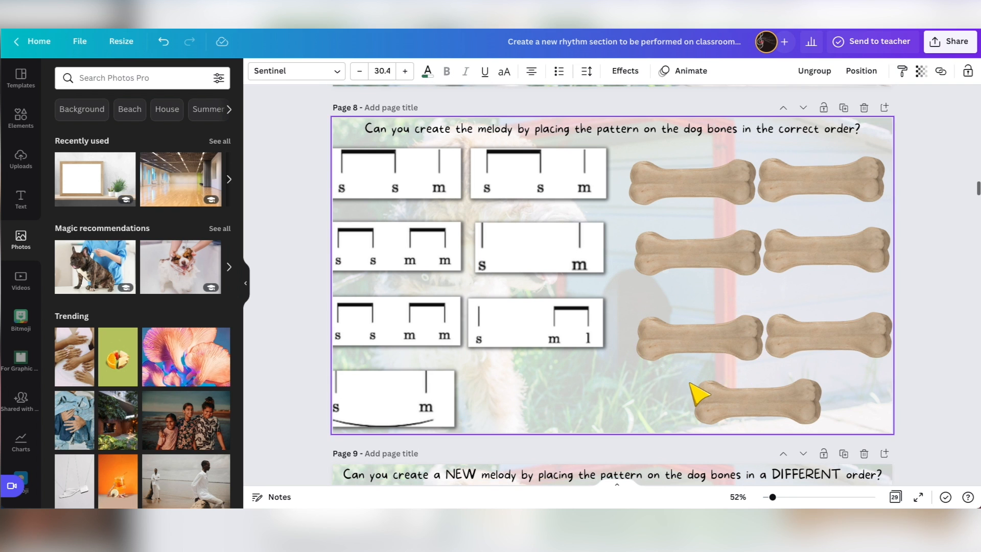
scroll(698, 392, "down", 14)
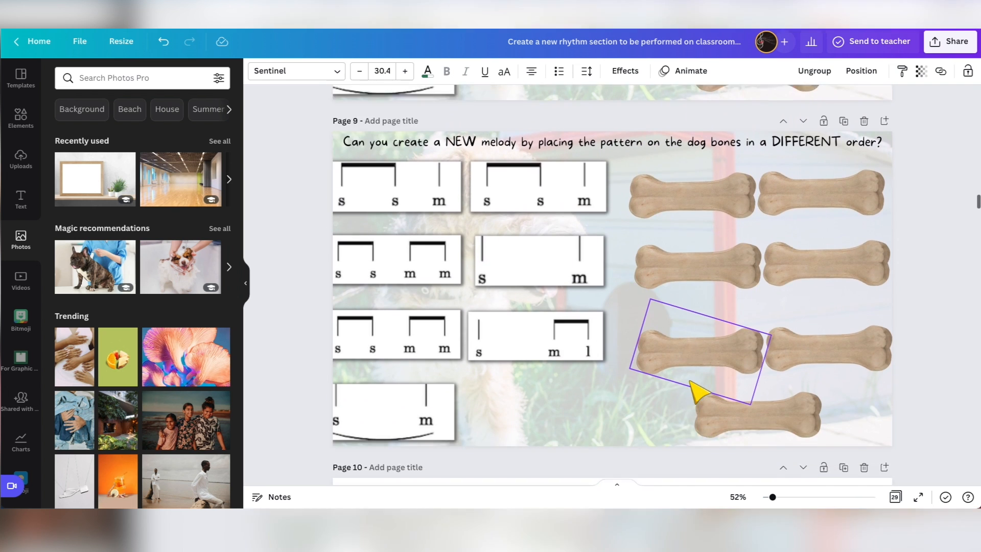
scroll(699, 393, "down", 20)
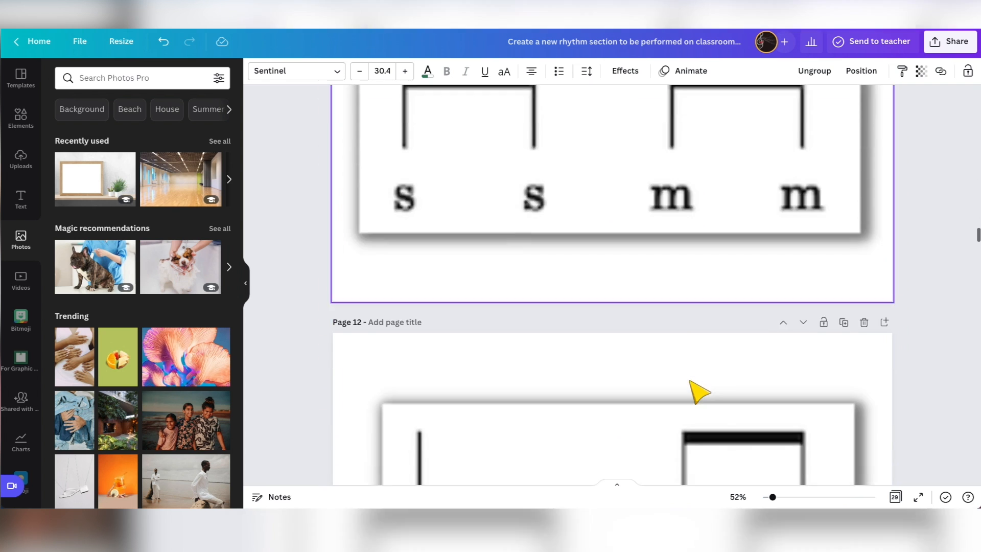
Examine the lemon-themed Sol and Mi activity pages, continuing to the Bounce High Bounce Low score on page 18.
scroll(699, 392, "down", 2)
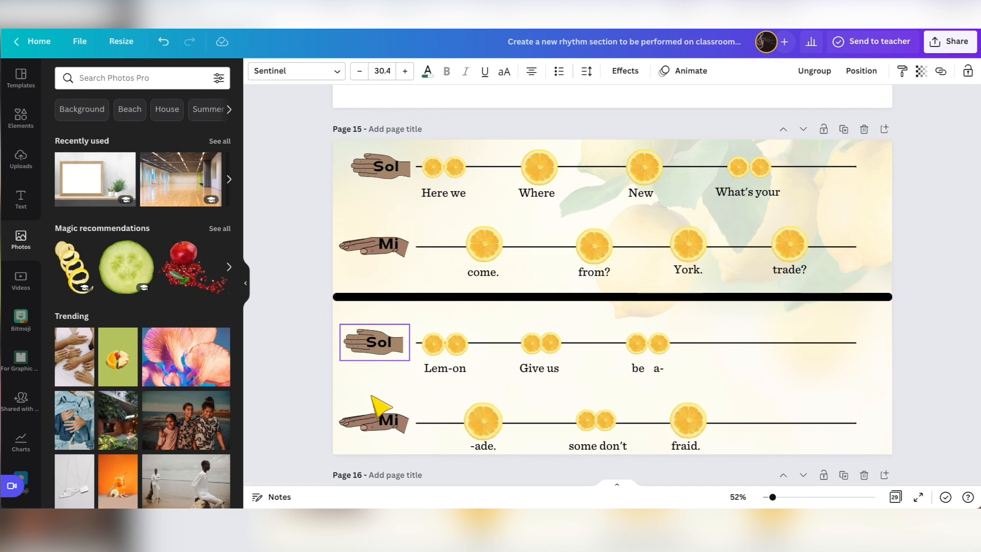
scroll(458, 393, "down", 8)
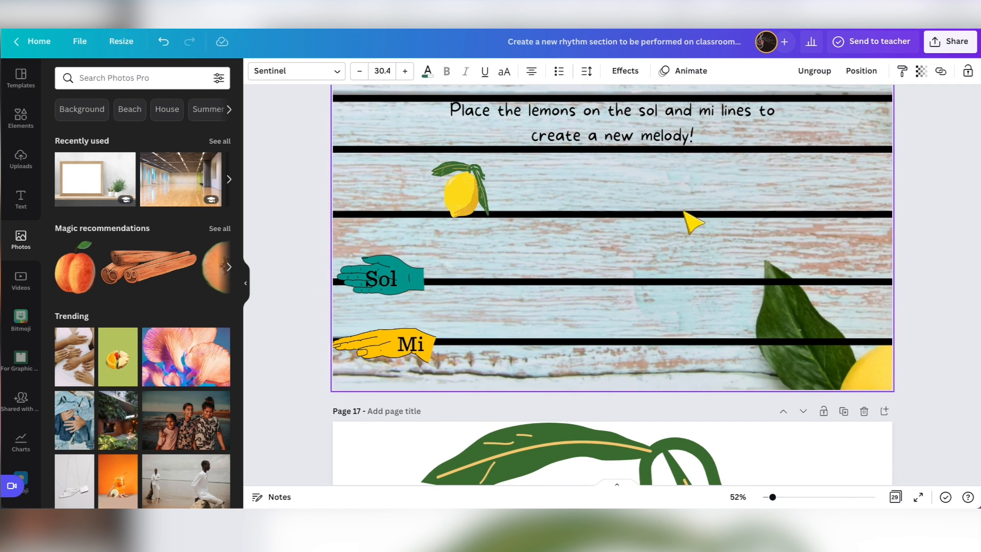
scroll(620, 295, "down", 10)
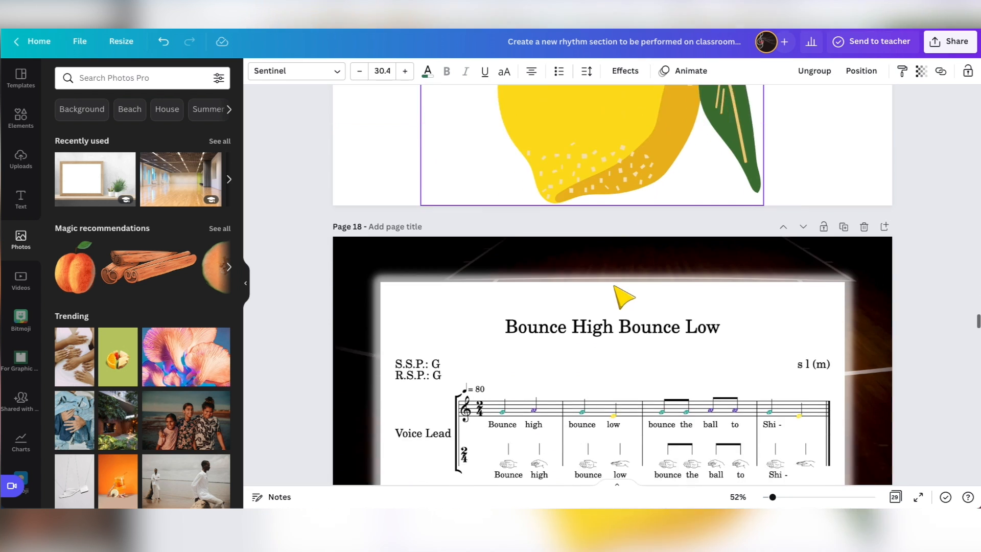
Examine the Bounce High Bounce Low score on page 18, the basketball melody activities after it and the pattern page 21.
scroll(619, 295, "down", 4)
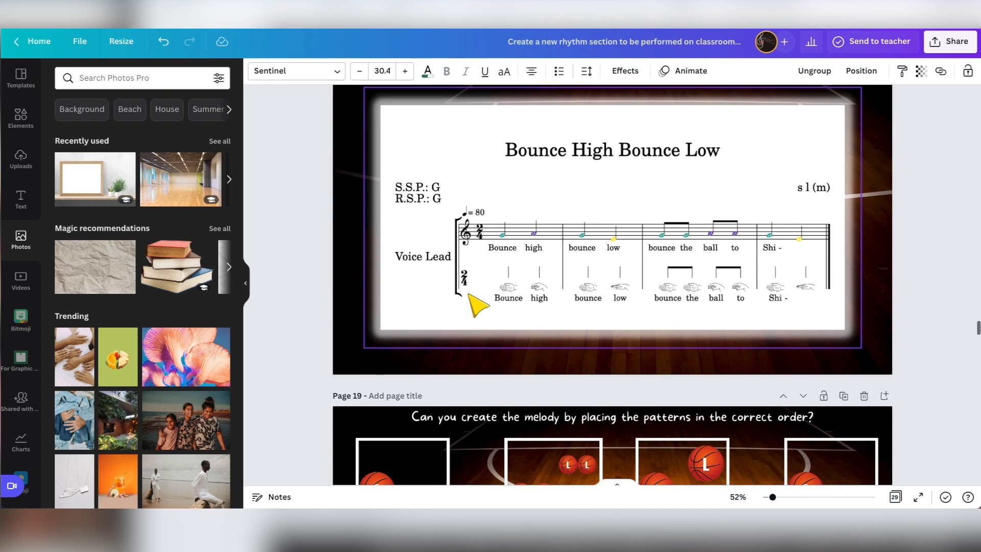
scroll(562, 284, "down", 5)
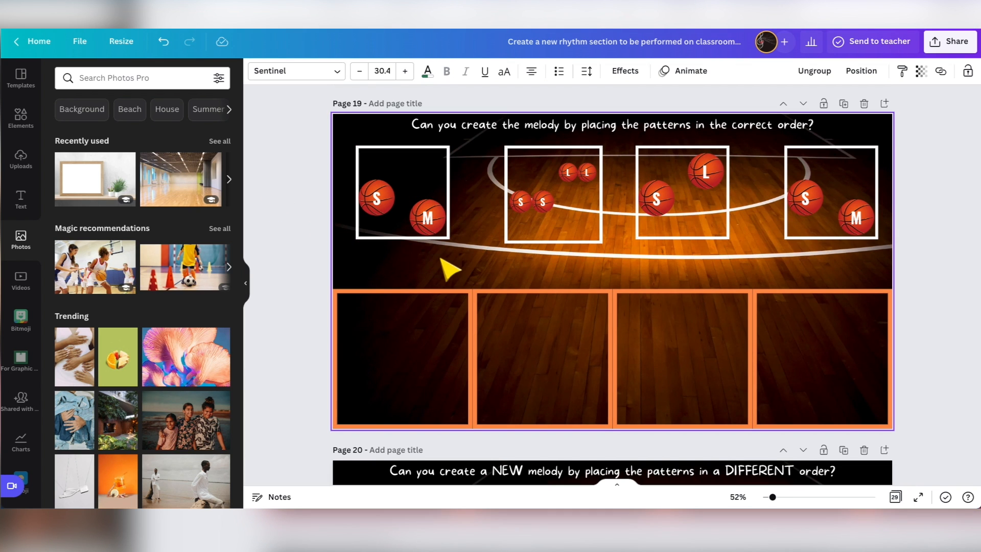
scroll(450, 269, "down", 8)
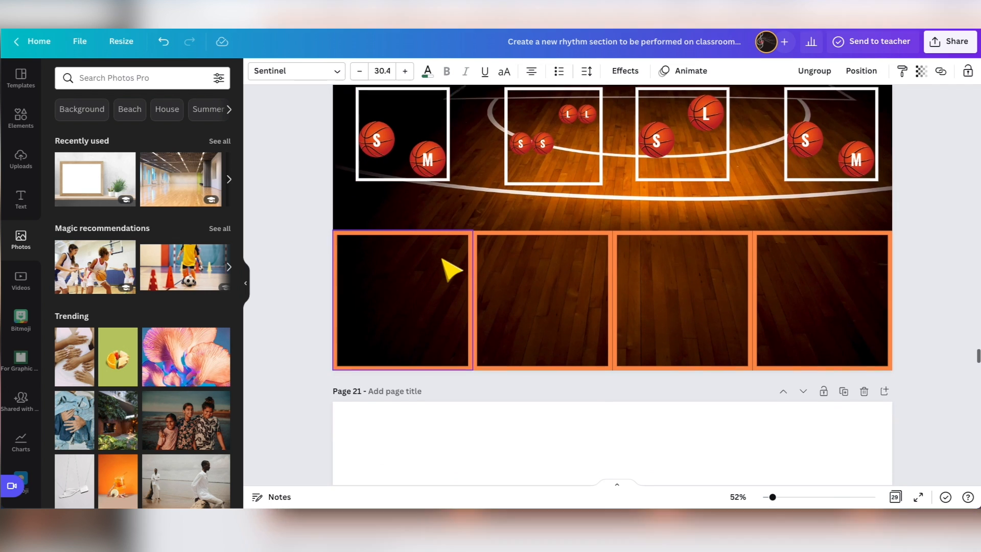
scroll(450, 269, "down", 5)
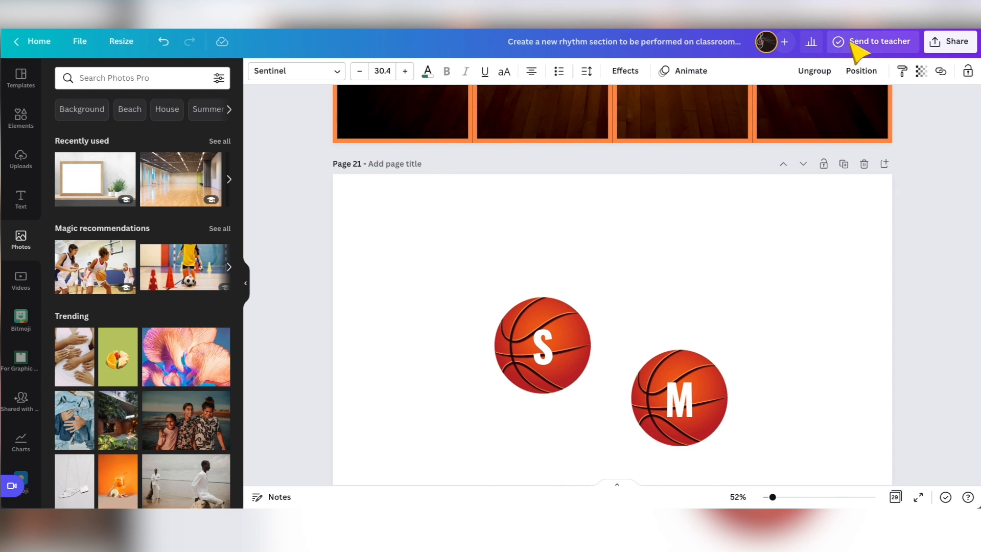
Open the design's sharing settings, return to the title page, and show the permission choices for the public link.
left_click(946, 45)
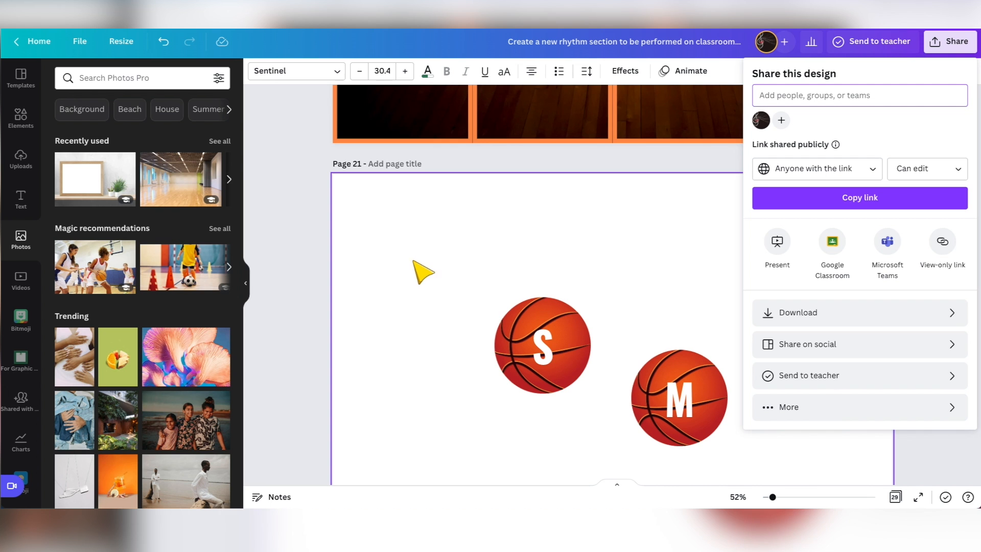
scroll(442, 266, "up", 15)
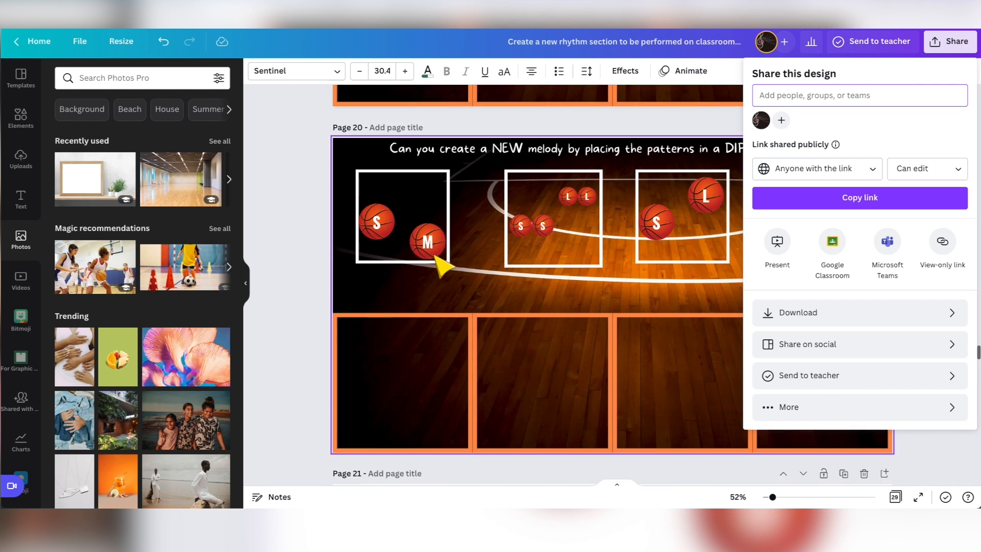
scroll(442, 265, "up", 20)
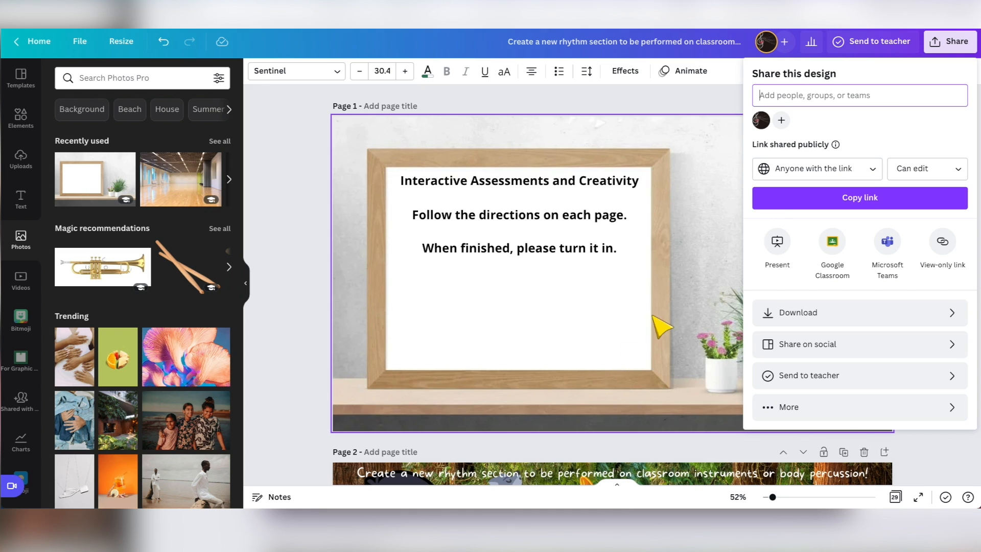
left_click(915, 176)
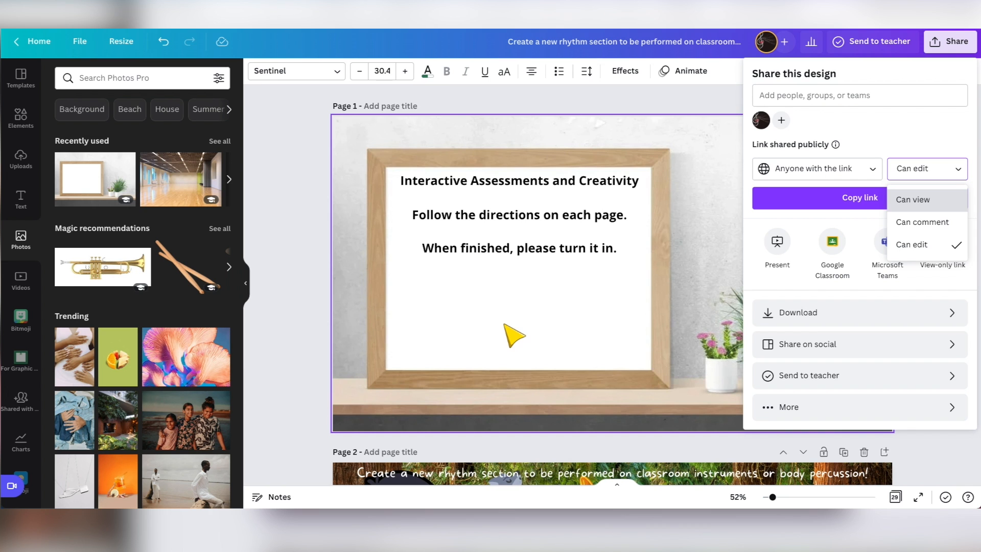
Reopen the uploaded images and review the rhythm cards, Doggie Doggie score, dog bone activities and solfège pattern pages up to page 12.
left_click(22, 162)
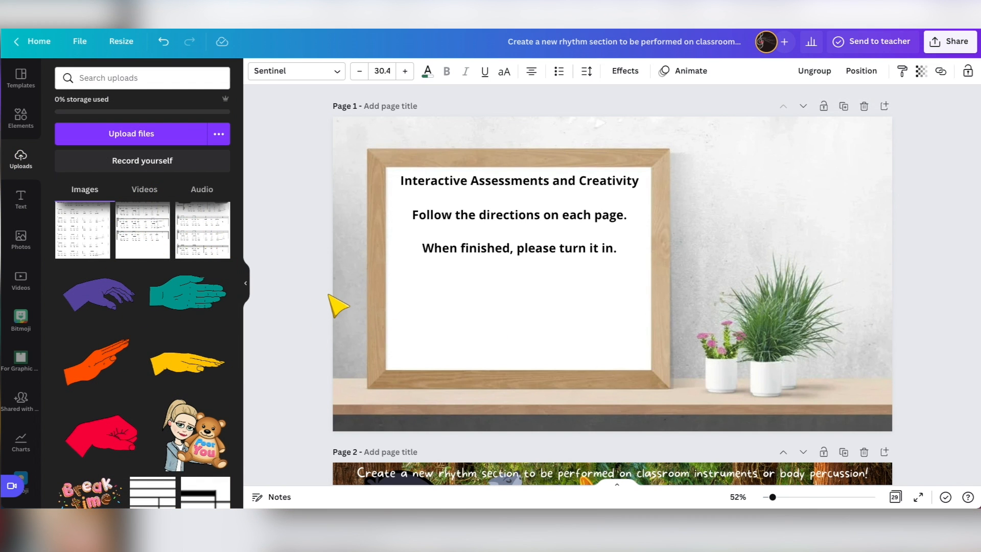
scroll(330, 296, "down", 20)
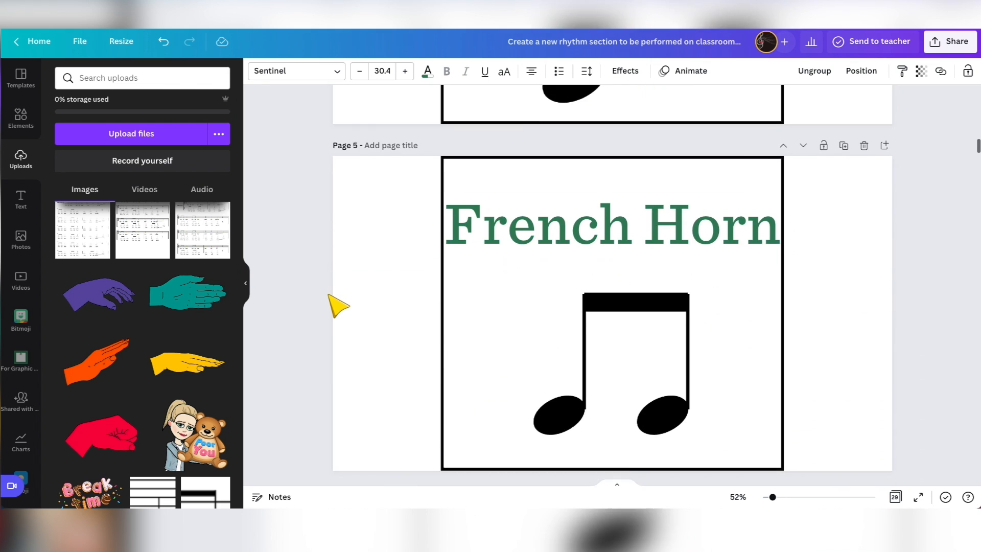
scroll(330, 296, "down", 20)
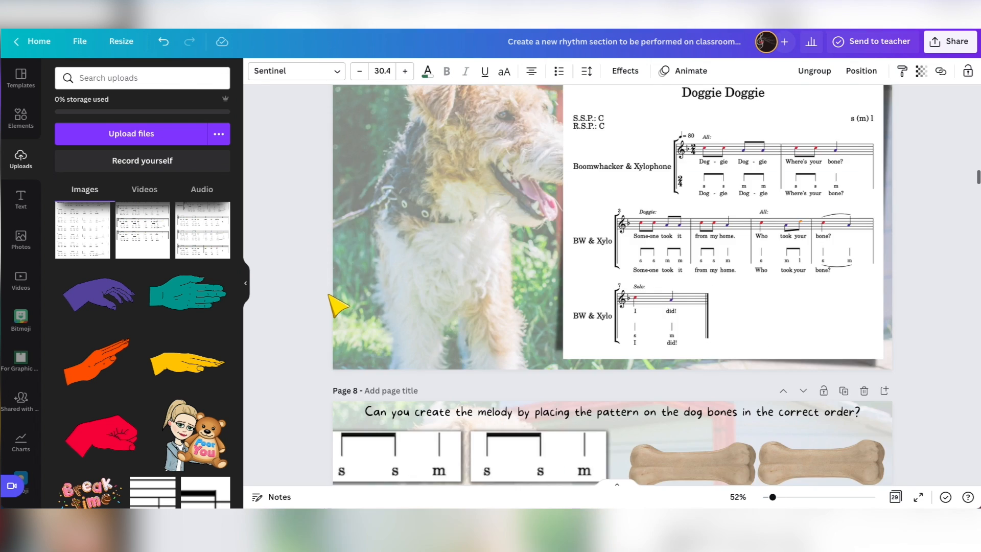
scroll(337, 305, "down", 20)
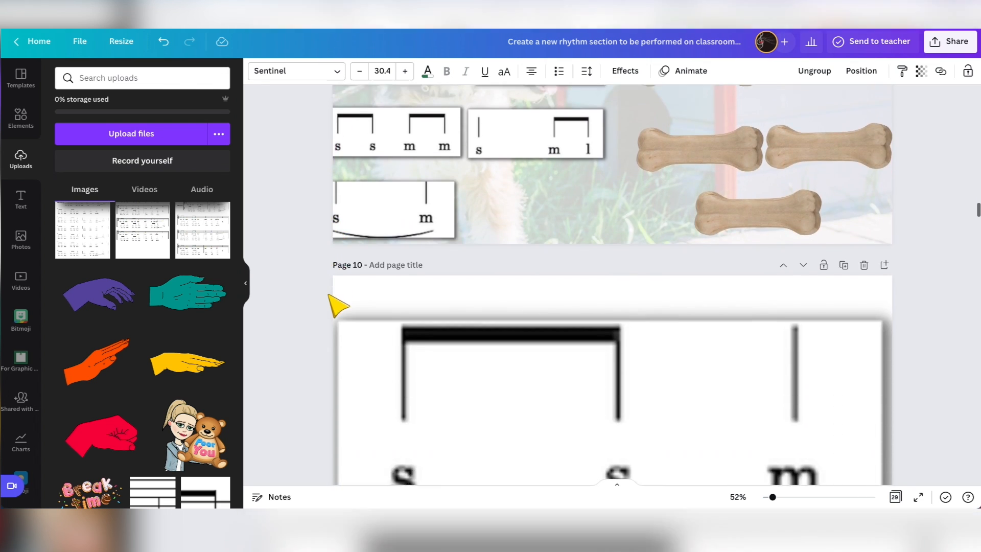
scroll(338, 305, "down", 20)
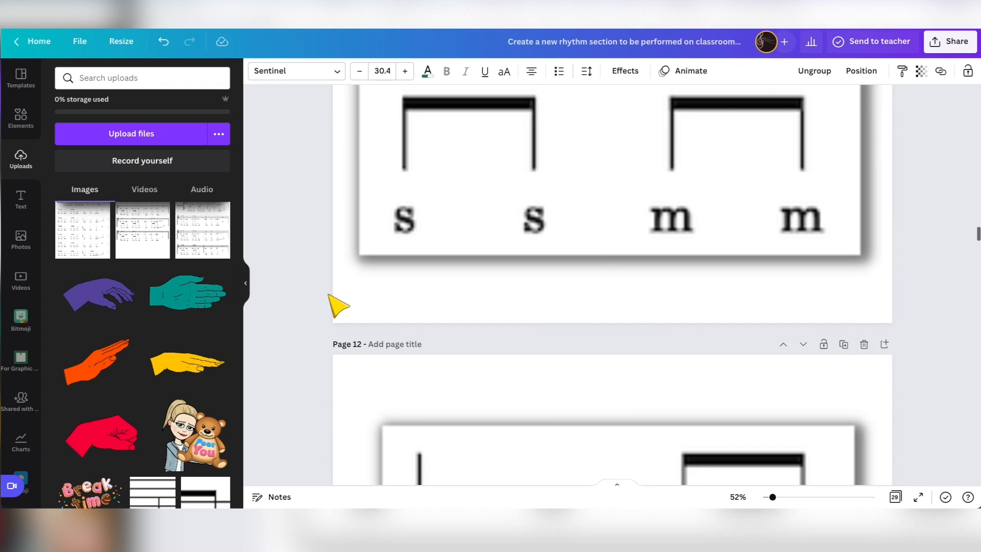
scroll(337, 305, "down", 1)
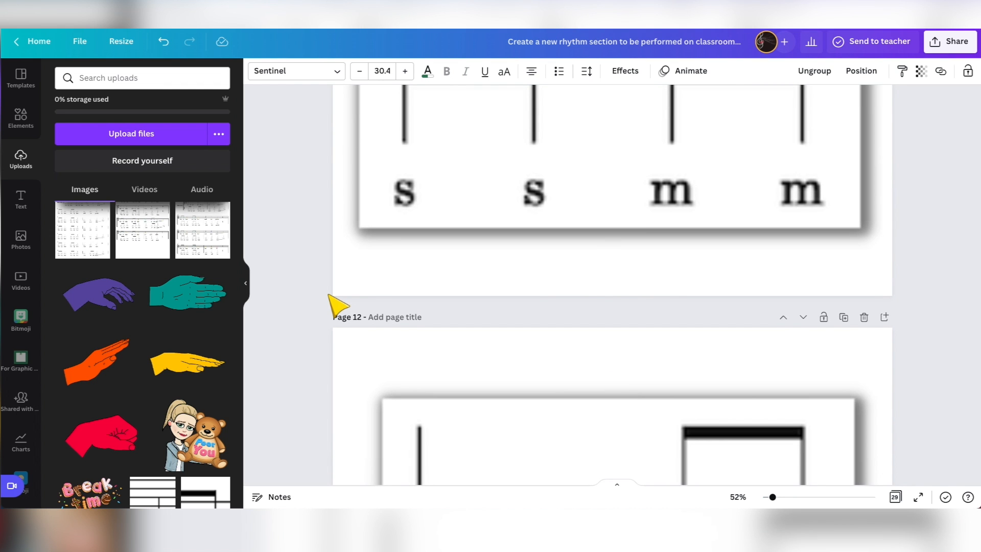
scroll(329, 302, "up", 20)
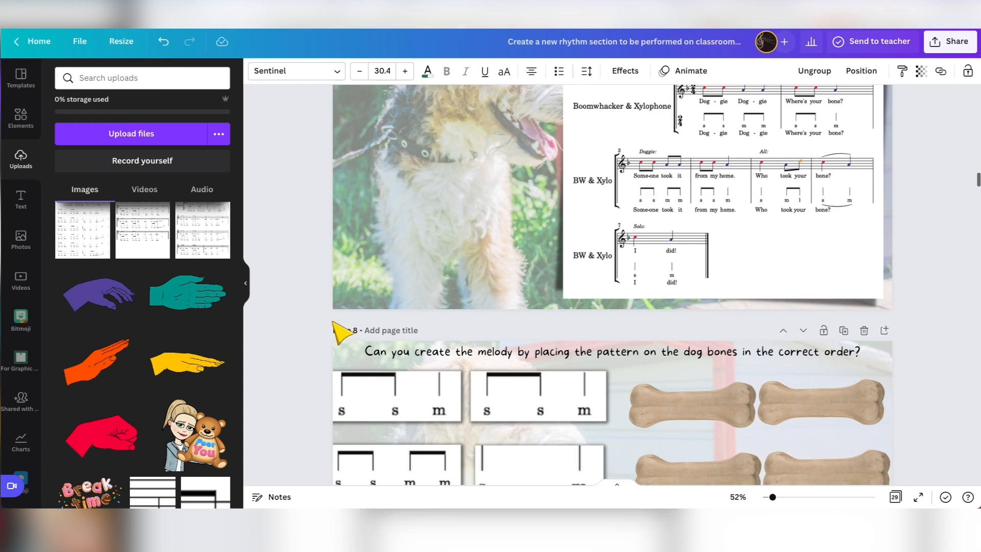
scroll(337, 332, "down", 10)
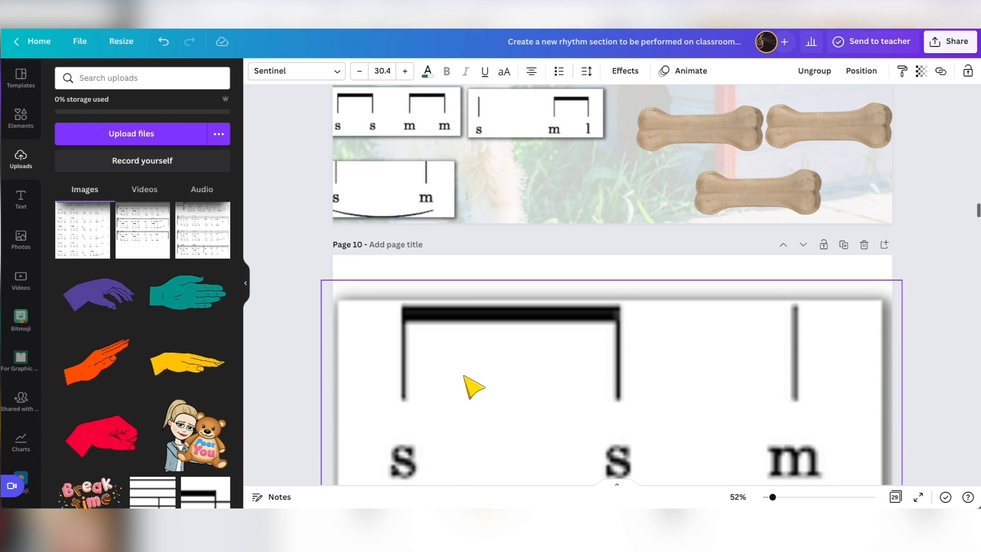
scroll(339, 281, "up", 10)
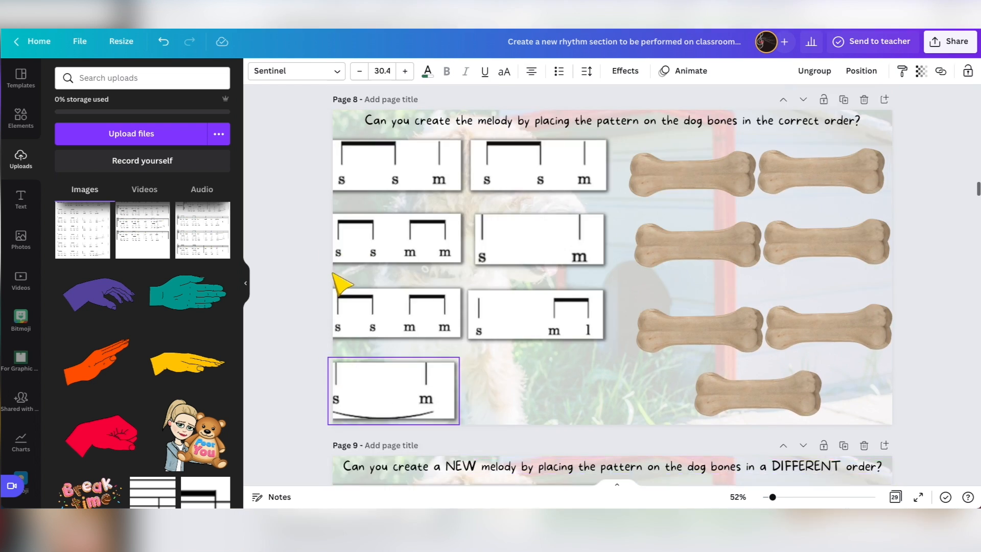
scroll(340, 281, "up", 15)
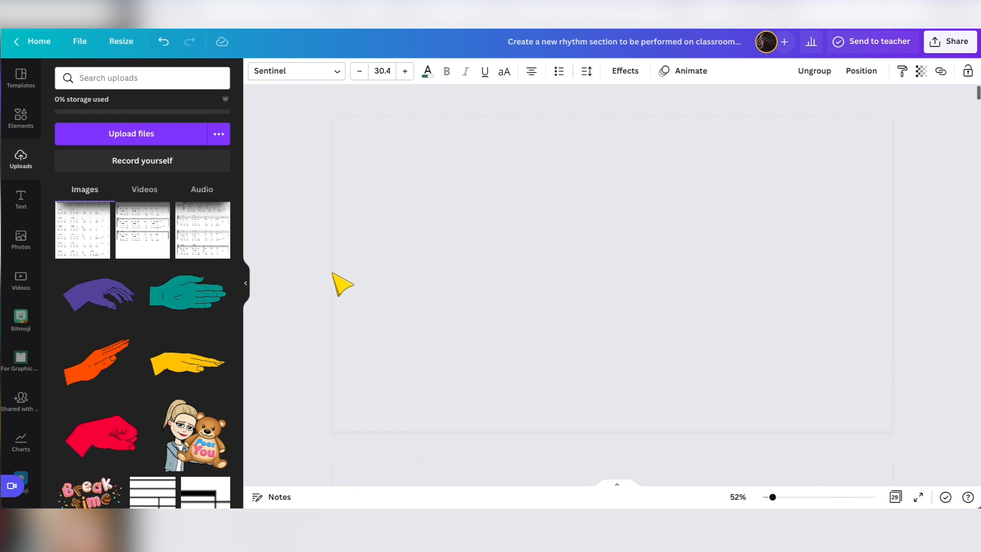
Examine the forest rhythm activity on page 2, with its Peter, Wolf, French Horn and Vi-o-lin cards.
scroll(492, 333, "down", 5)
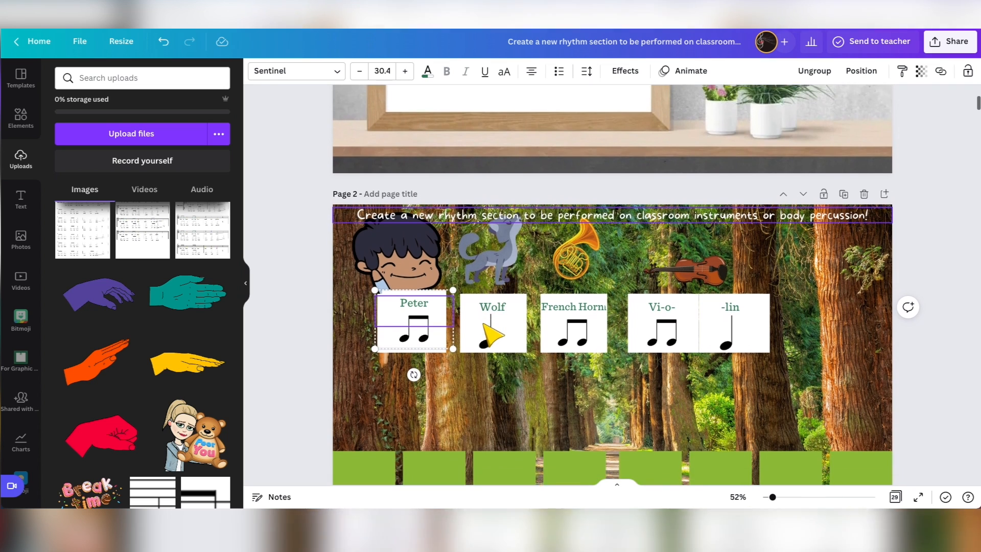
scroll(493, 333, "down", 1)
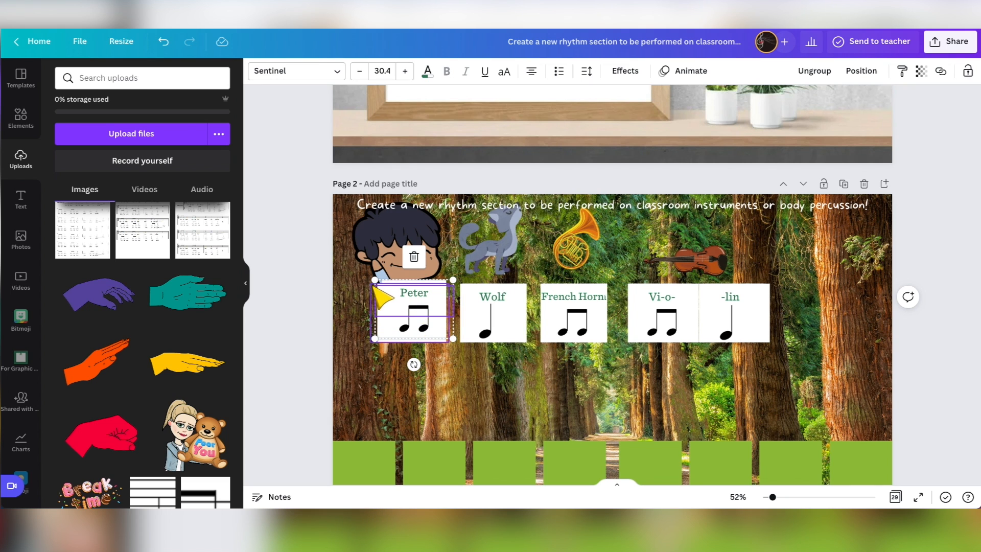
scroll(309, 205, "up", 3)
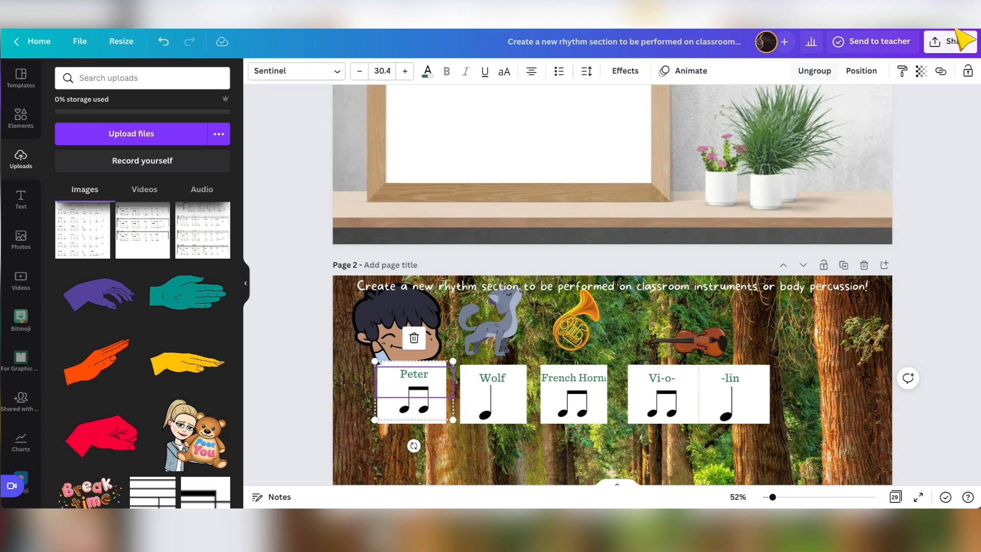
Open the design's download settings and choose PNG as the file type.
left_click(951, 43)
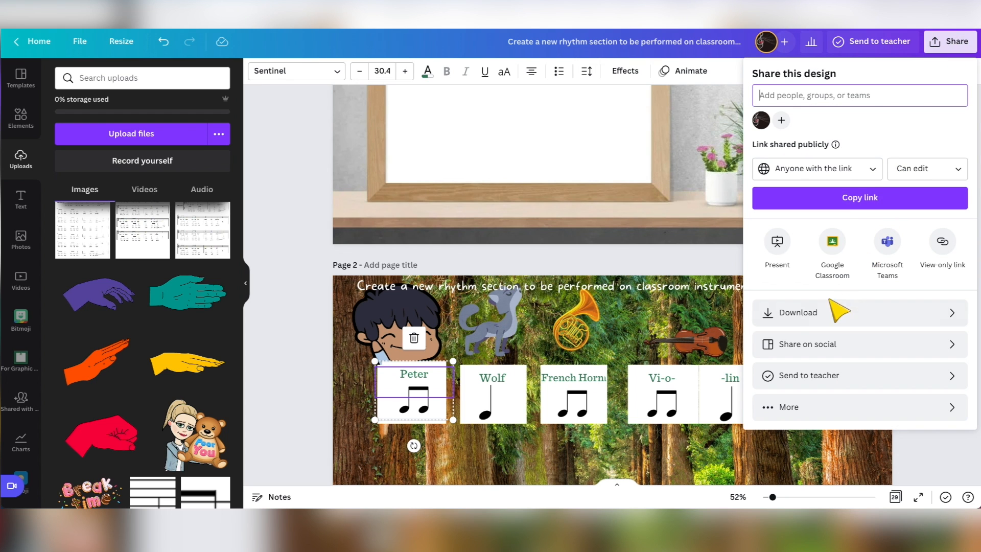
left_click(804, 313)
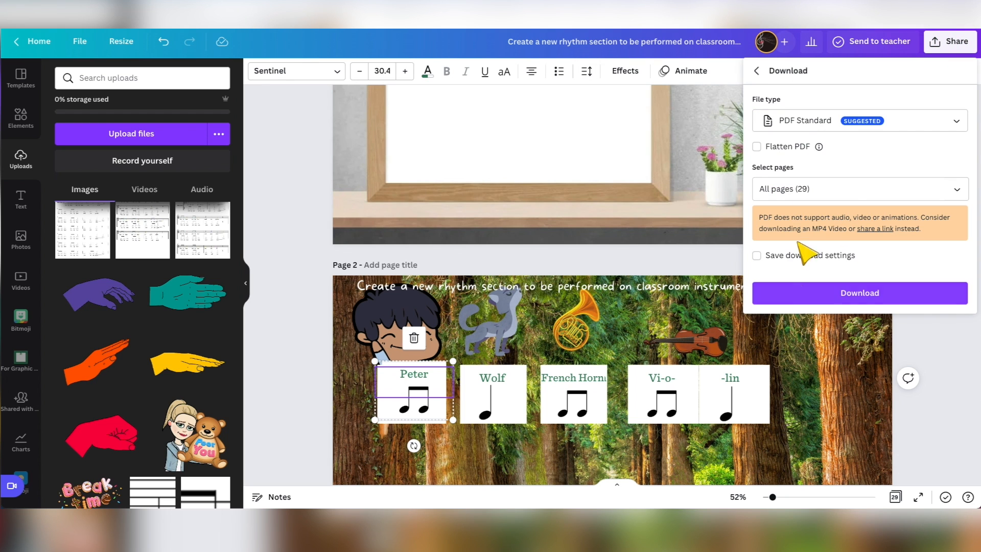
left_click(794, 124)
left_click(787, 93)
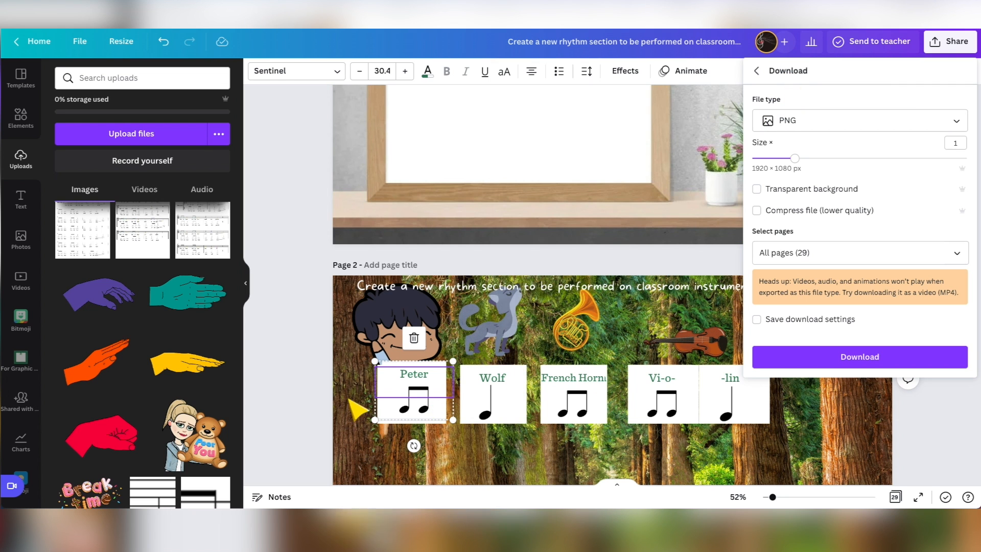
Compare the page 2 cards with the page 3 Peter card, turning Transparent background on for the PNG download and back off.
scroll(508, 405, "down", 5)
scroll(508, 405, "up", 2)
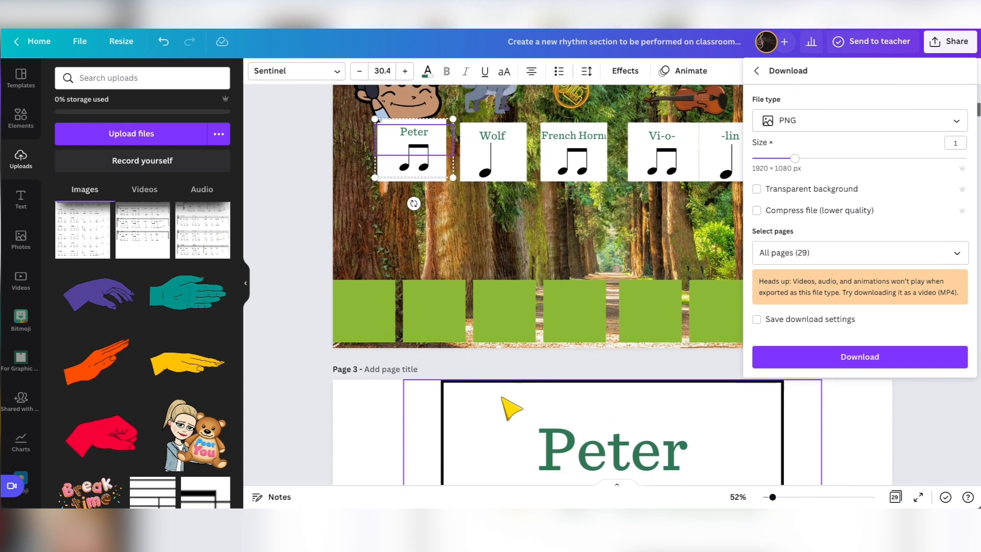
scroll(463, 233, "up", 2)
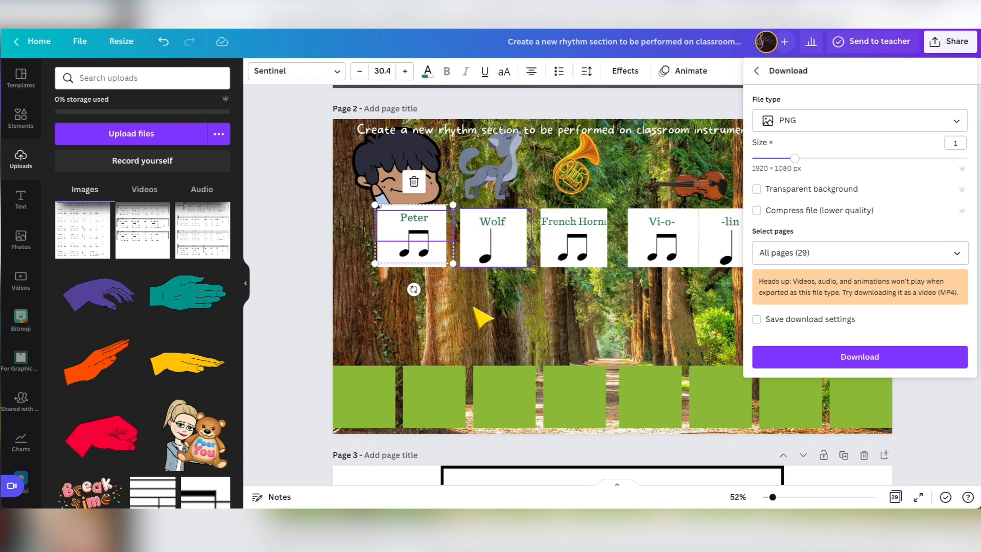
scroll(506, 335, "down", 4)
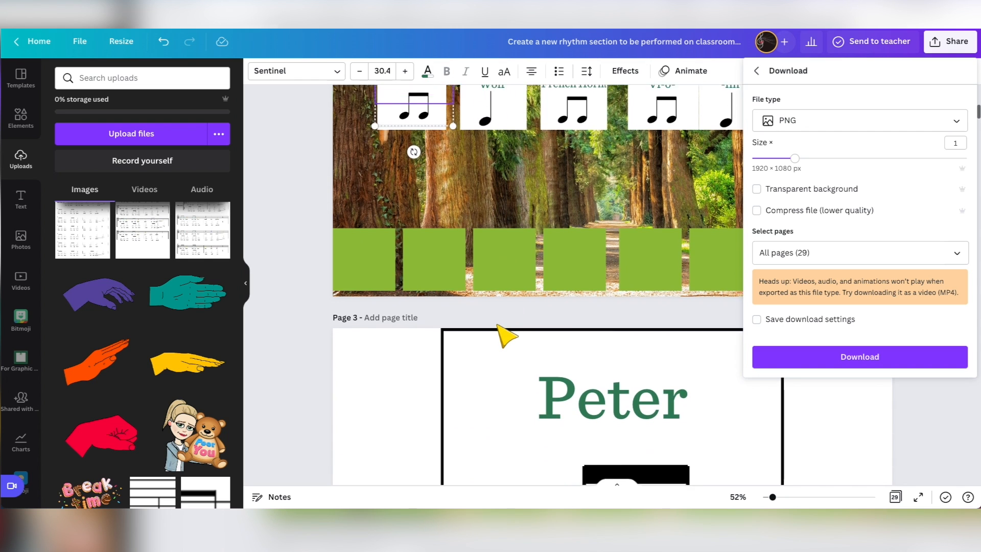
left_click(757, 189)
scroll(582, 344, "down", 2)
scroll(577, 342, "up", 8)
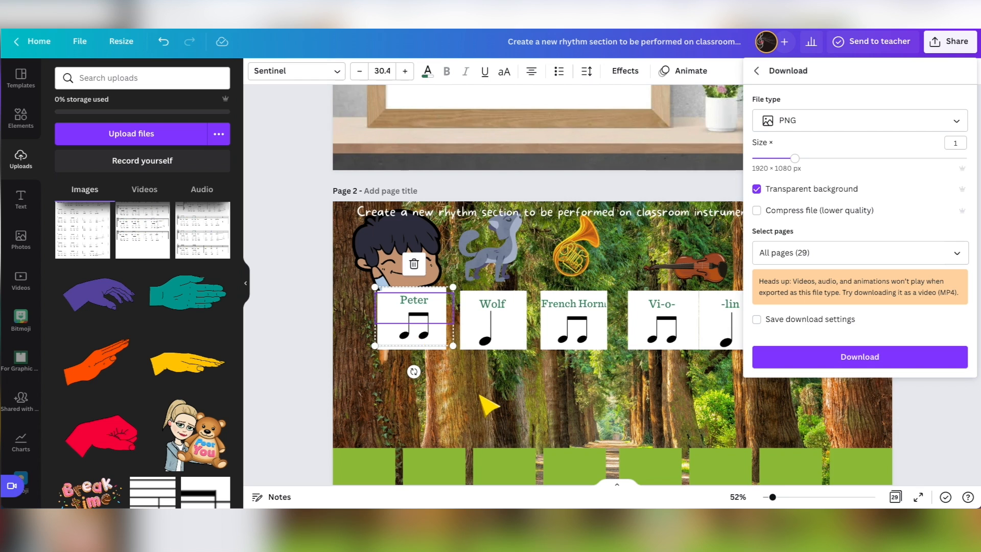
scroll(483, 399, "down", 7)
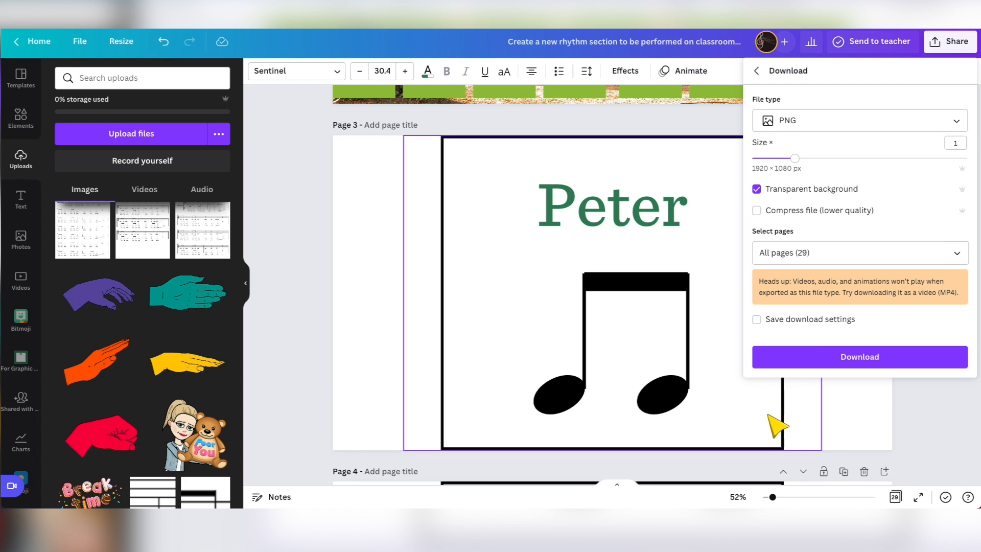
scroll(659, 388, "up", 2)
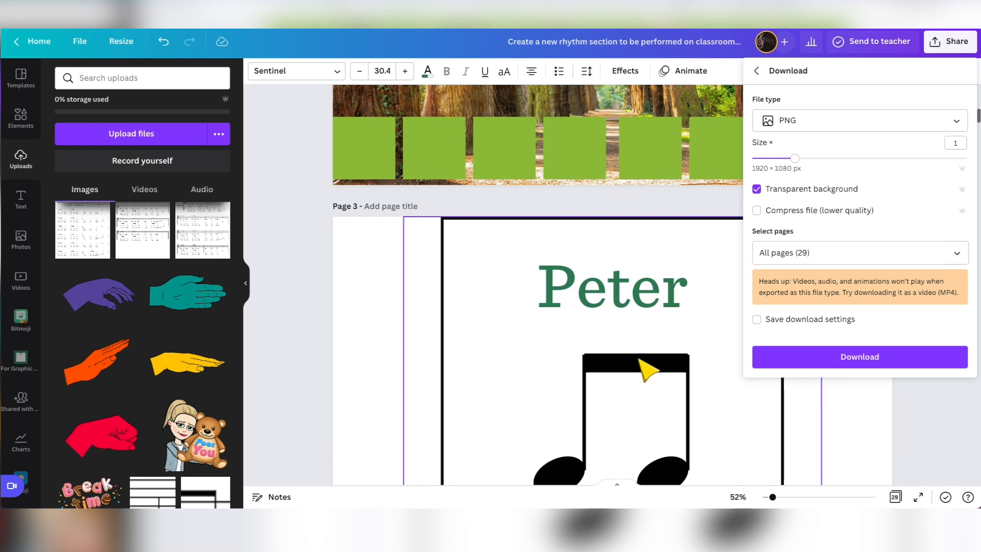
left_click(756, 189)
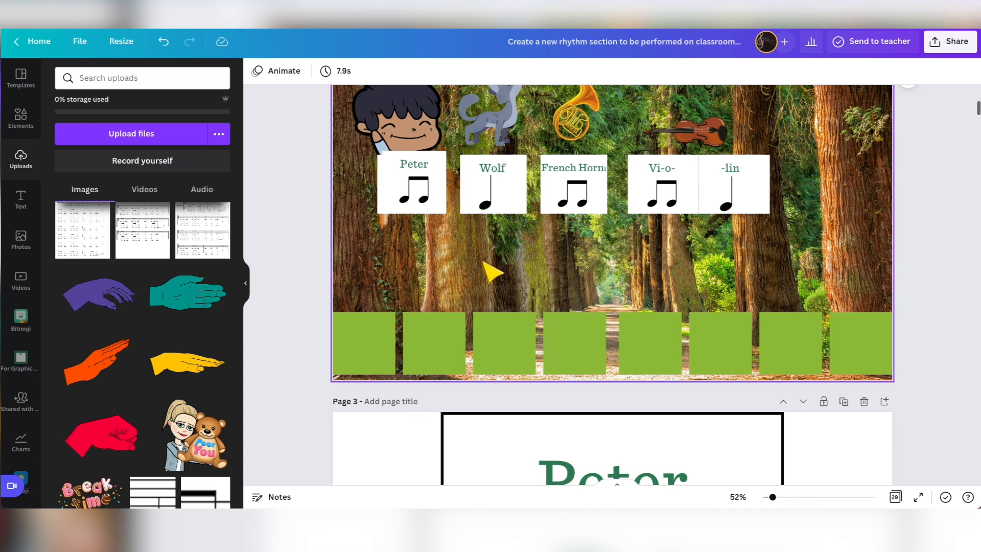
Review the full-size rhythm card pages through French Horn on page 5, and return to the Peter card on page 3.
scroll(468, 276, "down", 8)
scroll(474, 278, "down", 15)
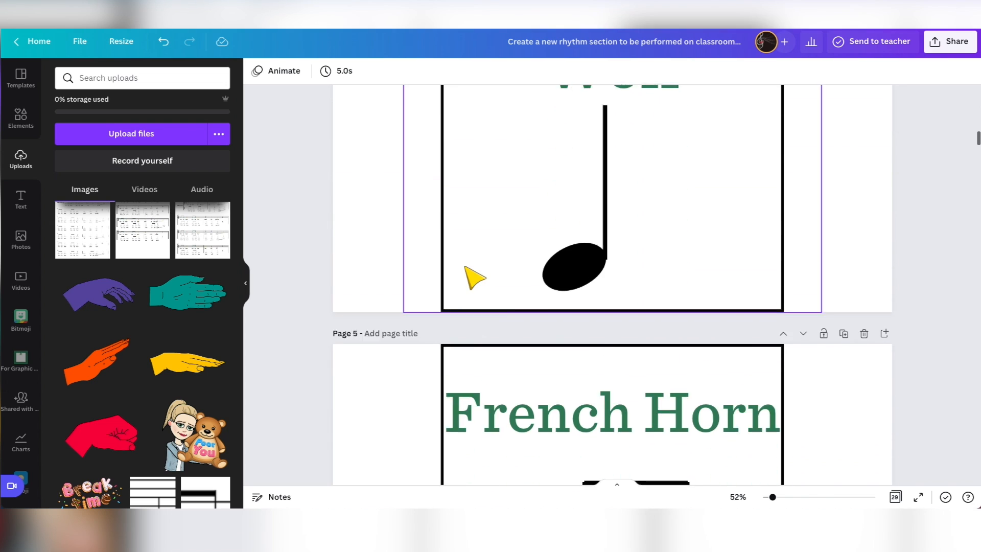
scroll(463, 324, "up", 15)
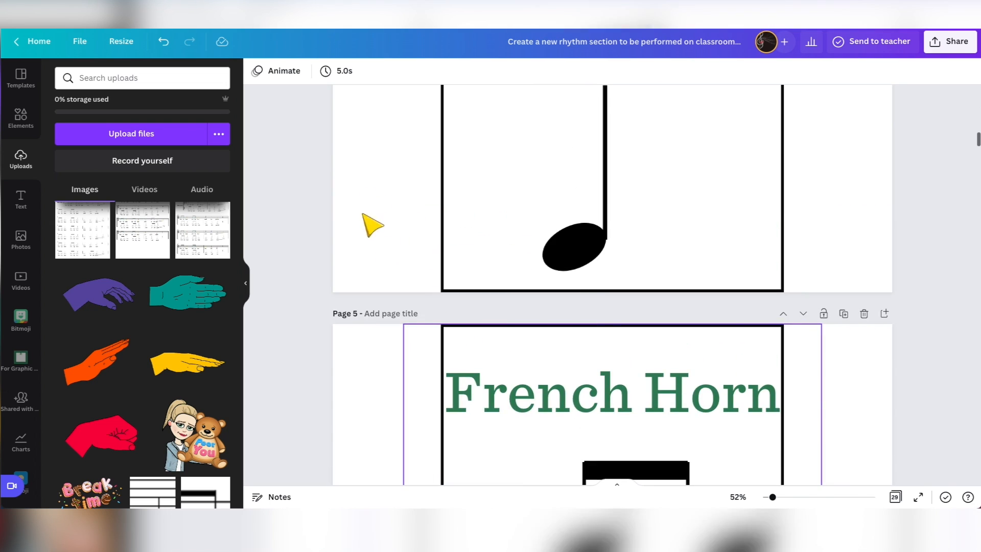
scroll(442, 251, "up", 4)
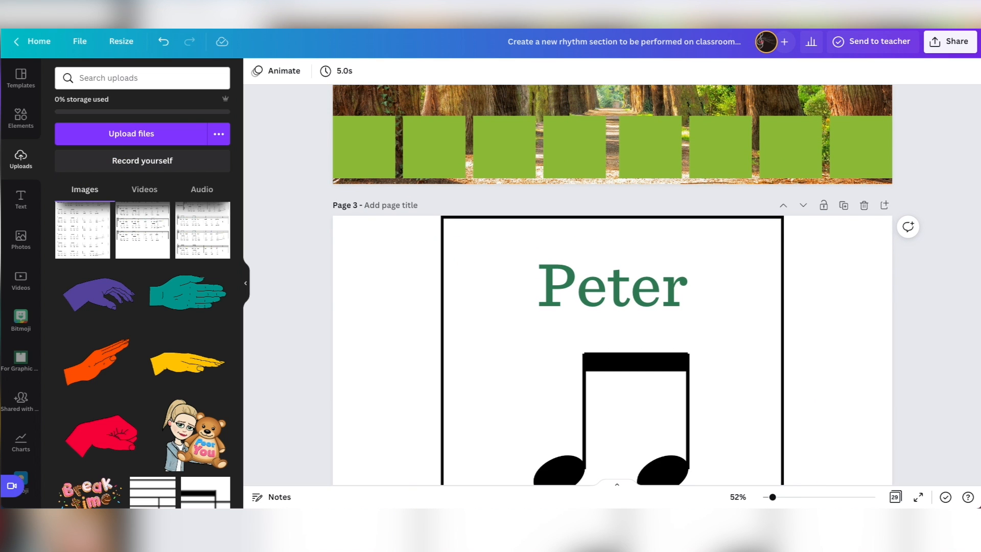
Browse the downloaded PNG cards in the Transparent export folder and preview the Peter card, 3.png.
left_click(132, 134)
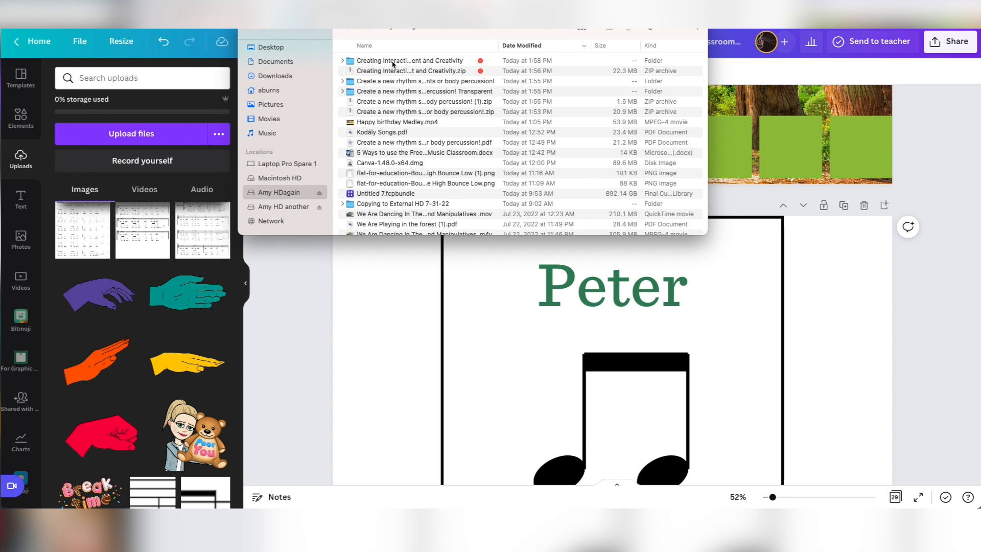
double_click(393, 61)
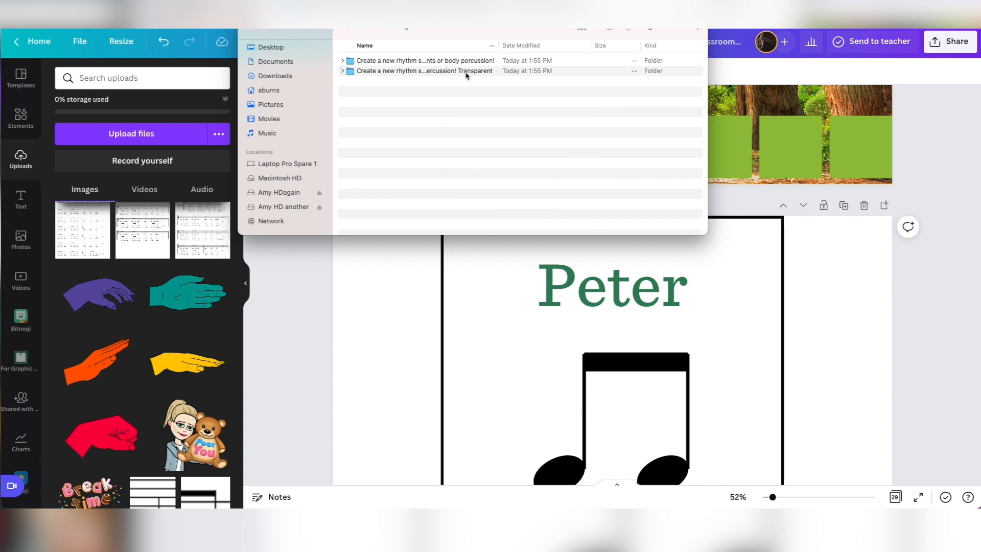
double_click(468, 73)
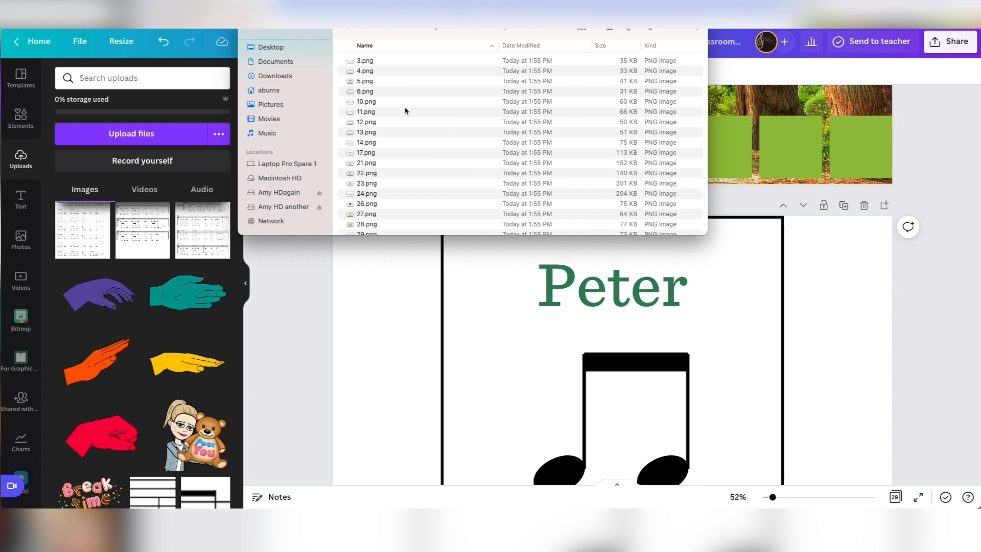
left_click(361, 62)
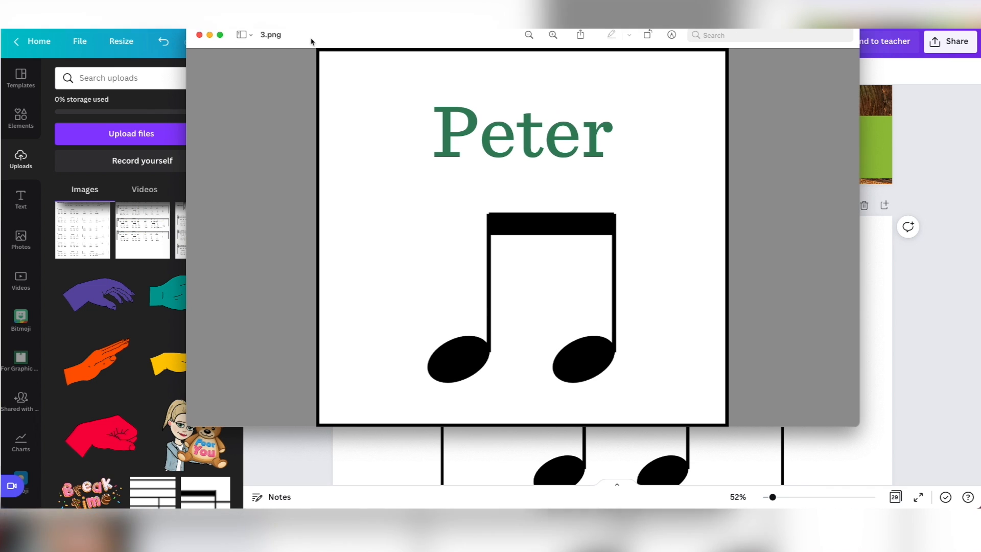
left_click(200, 35)
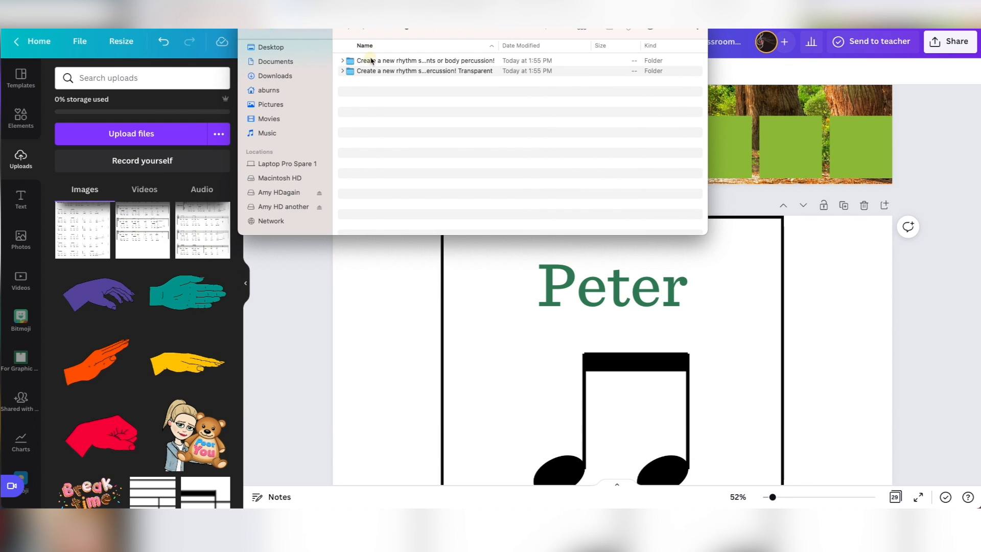
Browse the non-transparent export folder and preview the forest rhythm activity image, 2.png.
double_click(370, 61)
left_click(363, 72)
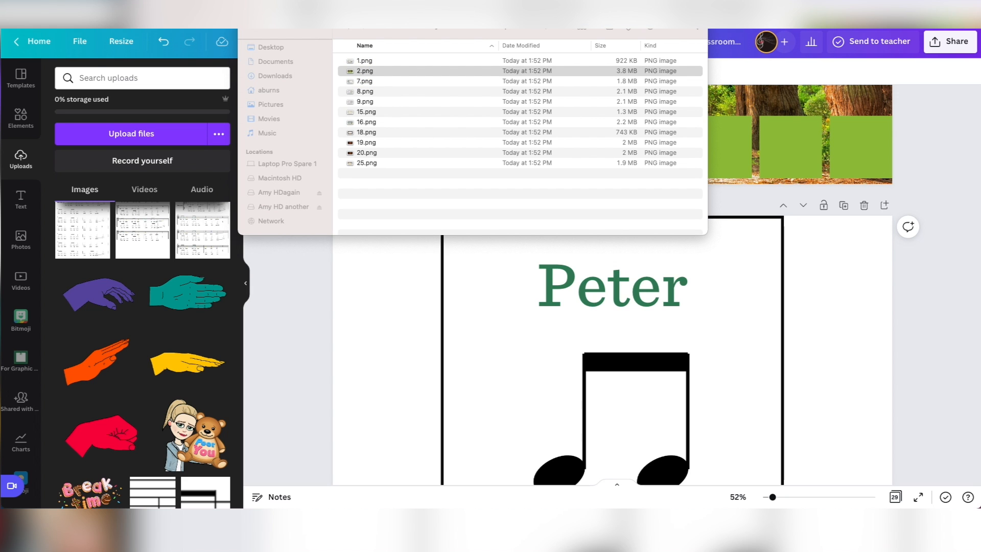
left_click_drag(0, 31, 477, 31)
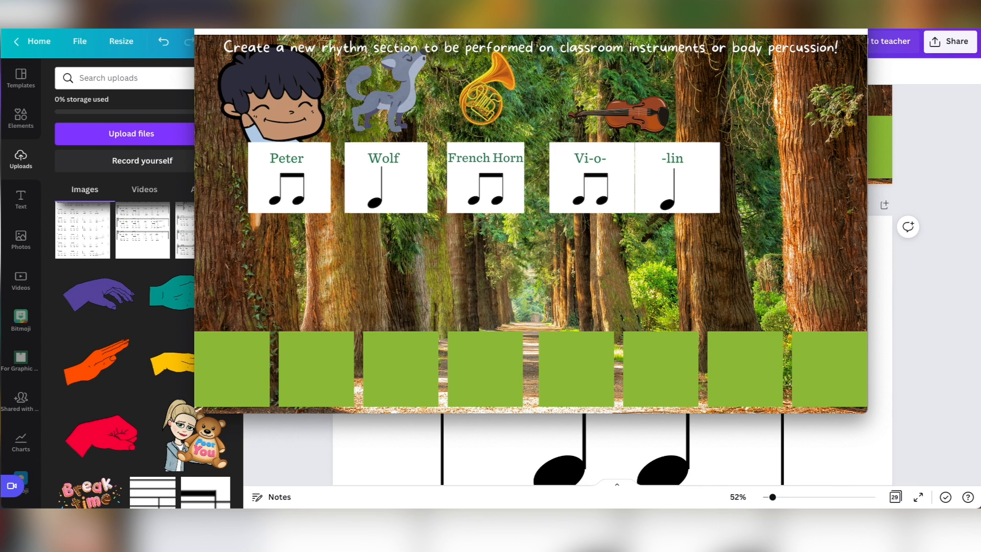
left_click(205, 26)
left_click_drag(379, 30, 0, 48)
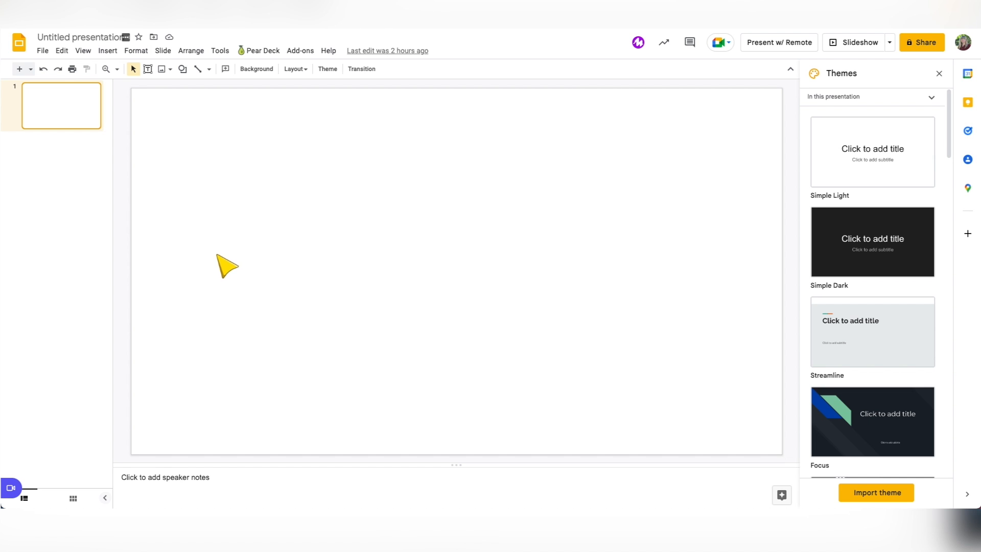
In the untitled Google Slides presentation, set the forest rhythm activity image as the blank slide's background.
left_click(254, 68)
left_click(552, 266)
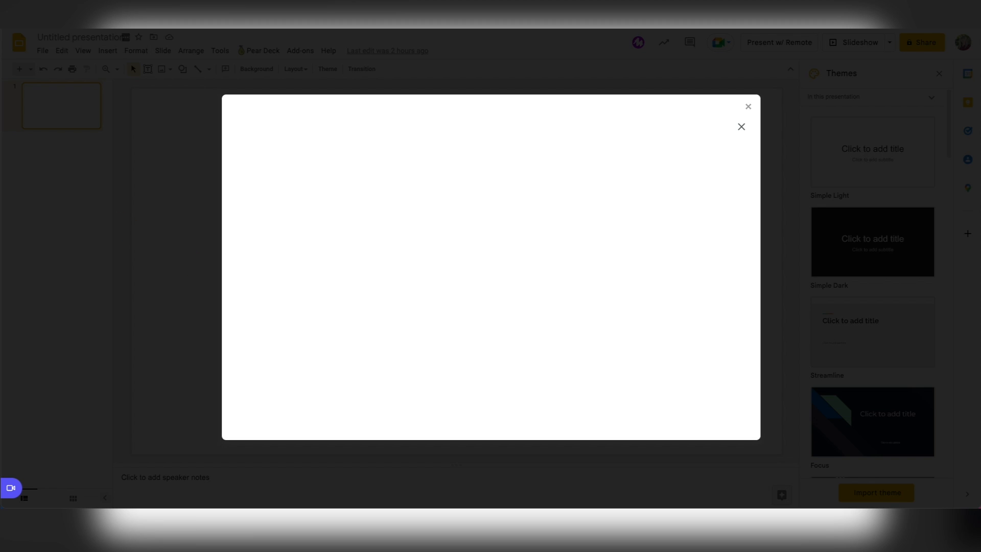
left_click_drag(579, 505, 579, 402)
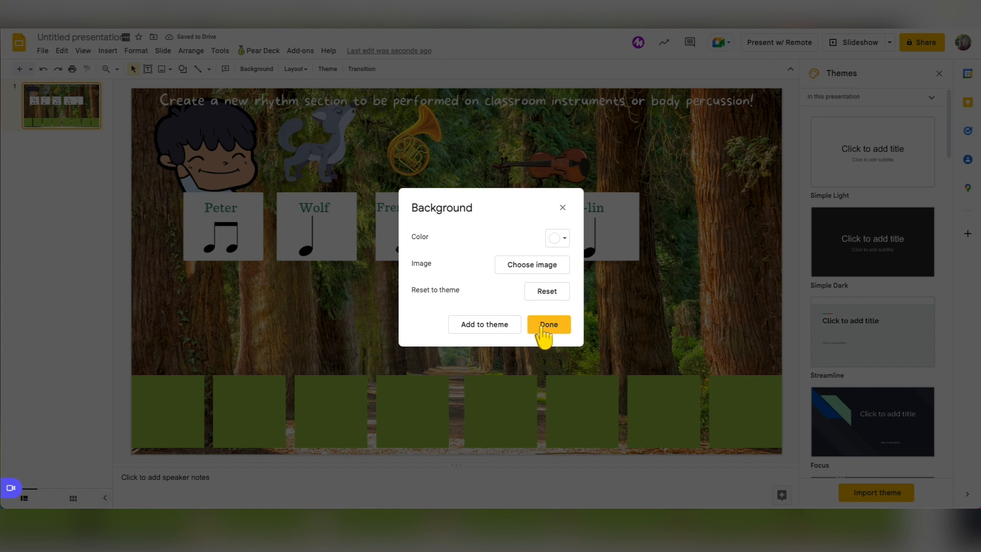
left_click(534, 330)
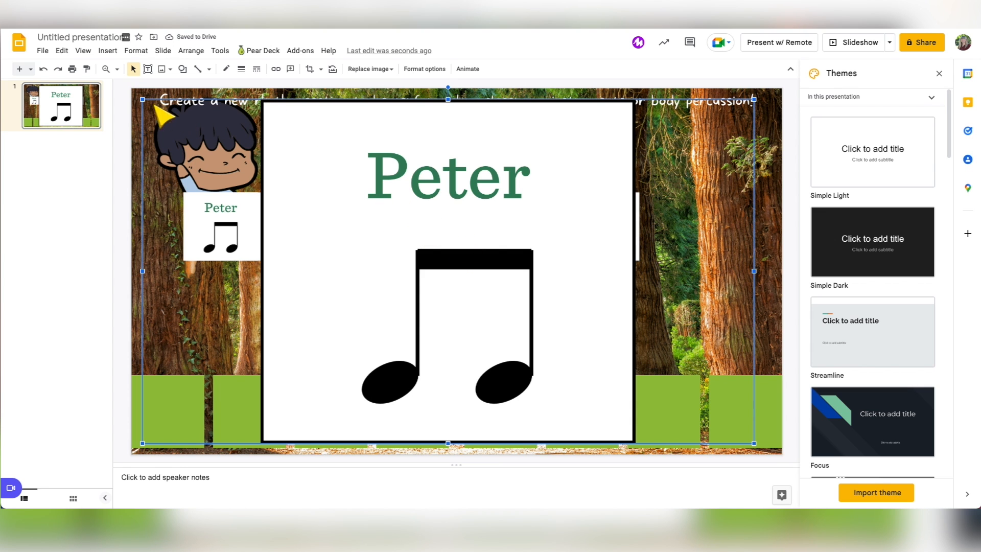
Shrink the inserted Peter card image and place it over the printed Peter card below the boy's face.
left_click_drag(143, 99, 455, 274)
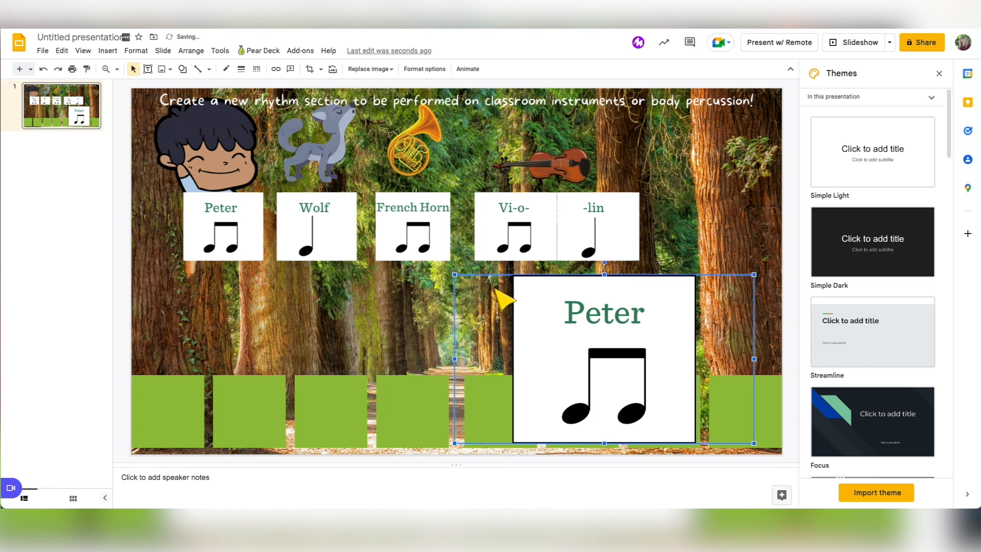
left_click_drag(568, 338, 252, 241)
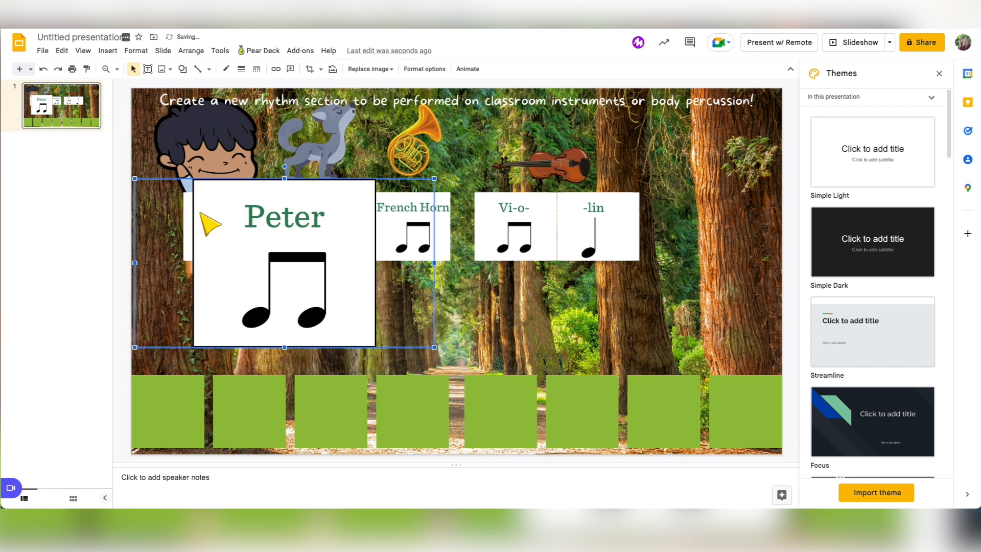
left_click_drag(136, 179, 192, 215)
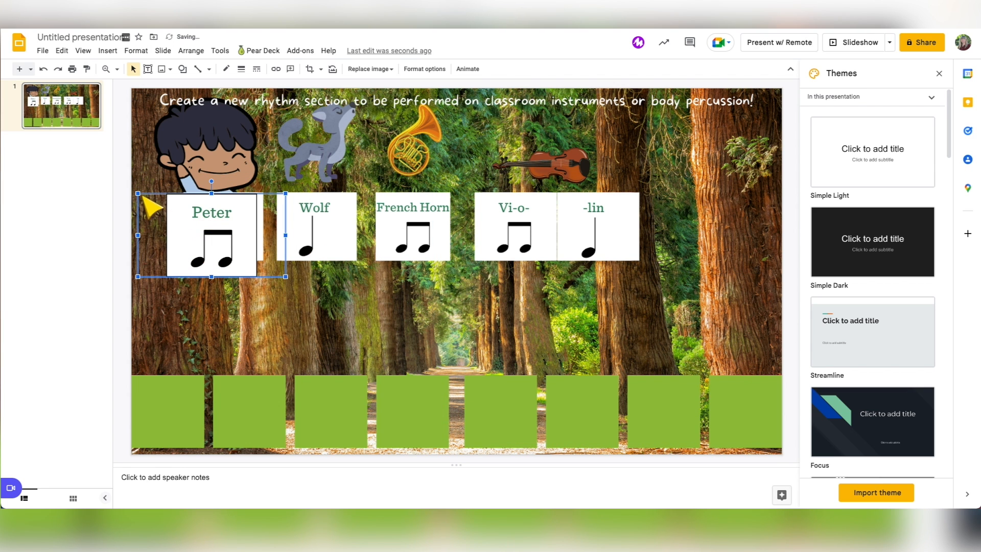